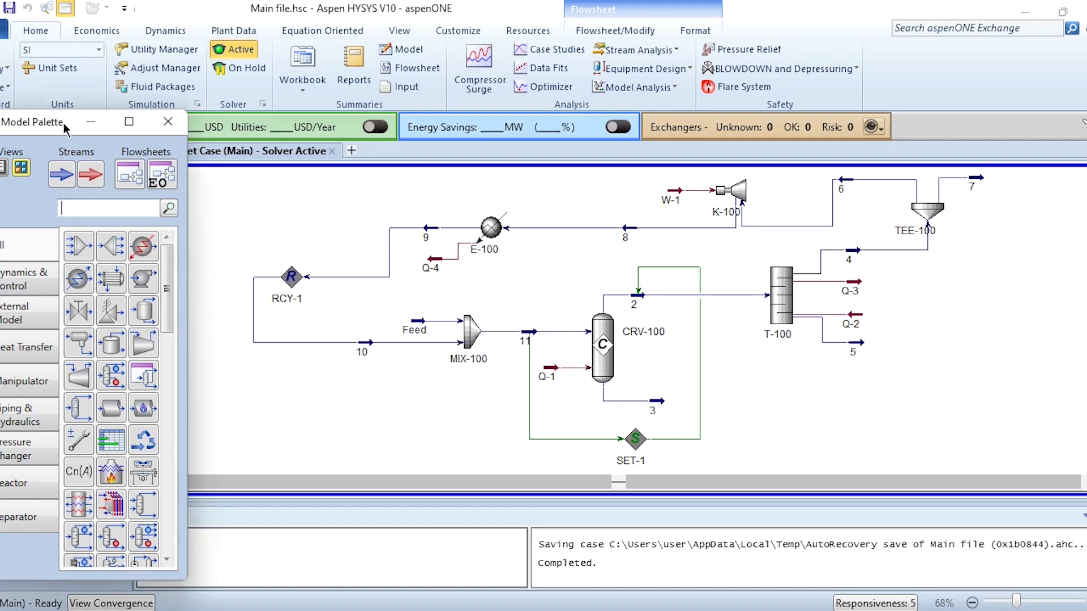
Step: Open MIX-100 to view its connections: inlets Feed and 10, outlet 11
{"action": "double_click", "coordinate": [471, 324]}
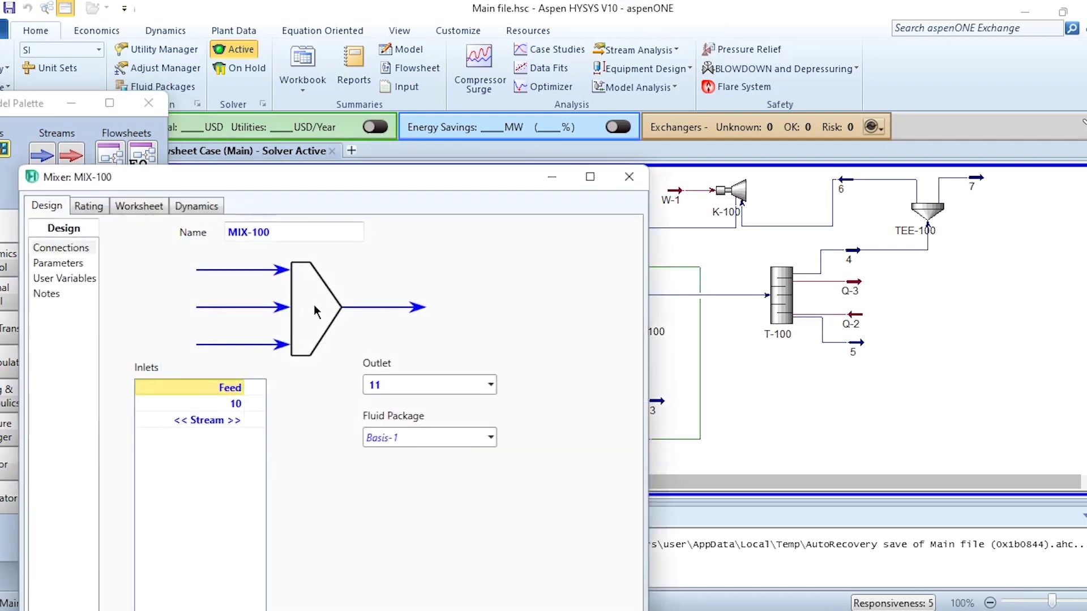
Step: Remove Feed from MIX-100's inlets, move it lower left, and tidy stream 10
{"action": "key", "text": "Delete"}
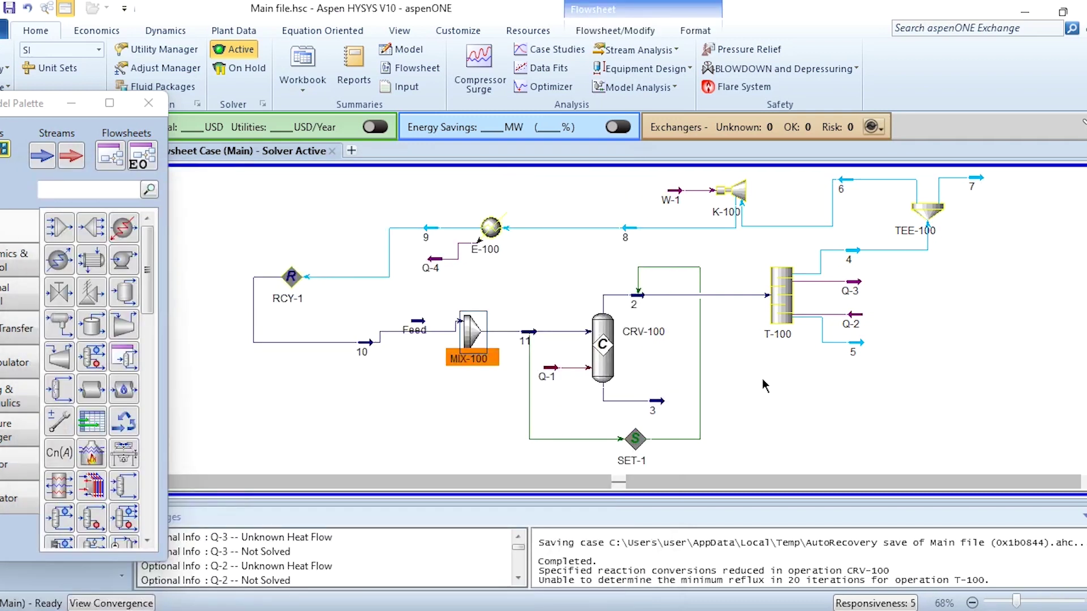
{"action": "left_click", "coordinate": [474, 404]}
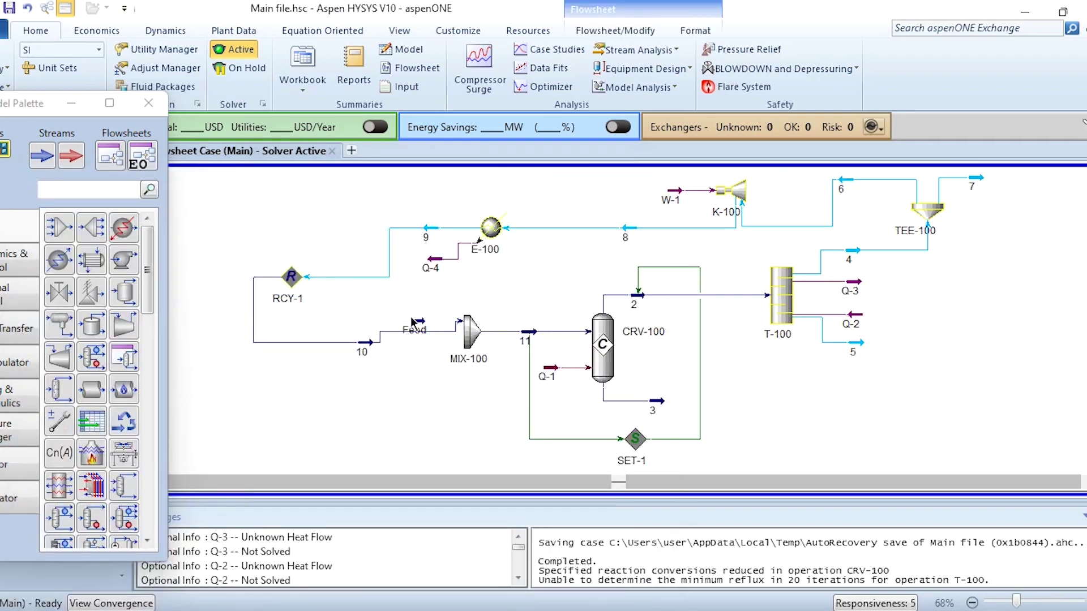
{"action": "left_click_drag", "start_coordinate": [413, 321], "coordinate": [280, 412]}
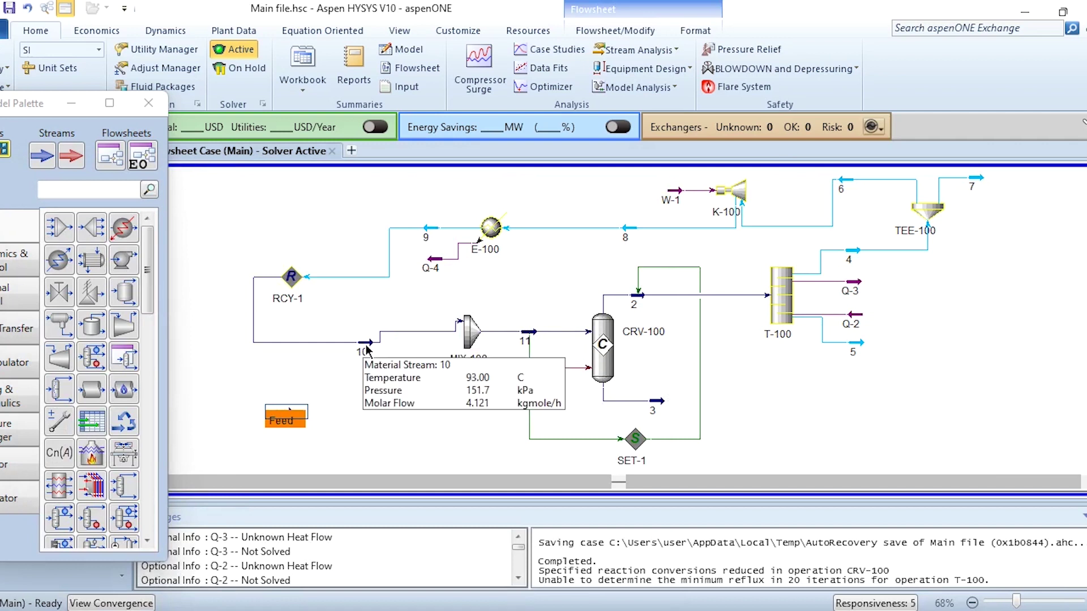
{"action": "left_click_drag", "start_coordinate": [367, 347], "coordinate": [366, 324]}
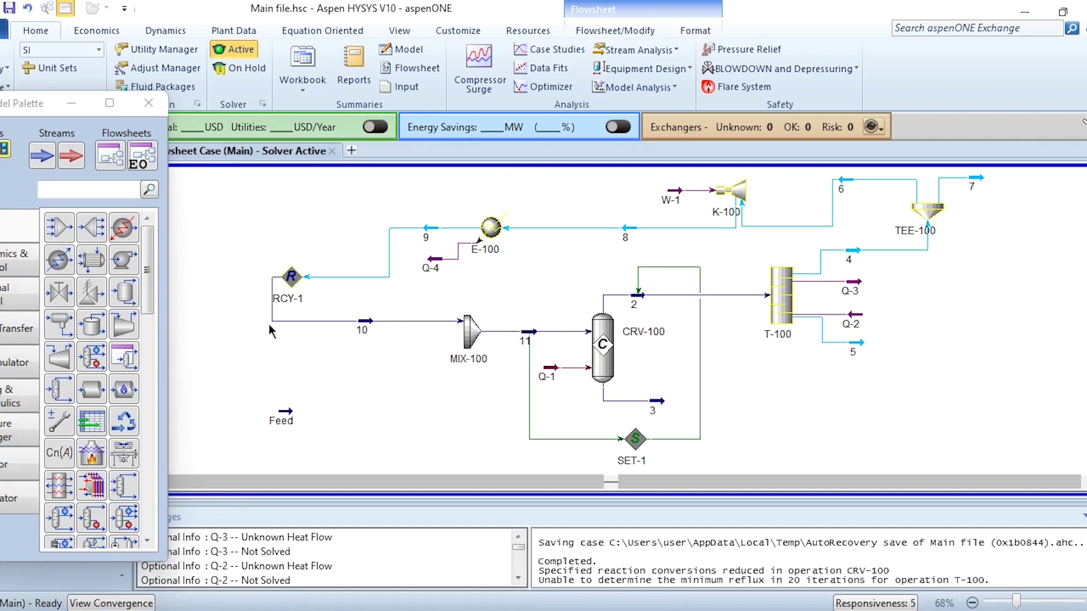
{"action": "left_click_drag", "start_coordinate": [272, 331], "coordinate": [254, 315]}
Step: Place a new cooler E-101 beside Feed and open its connections
{"action": "left_click", "coordinate": [123, 228]}
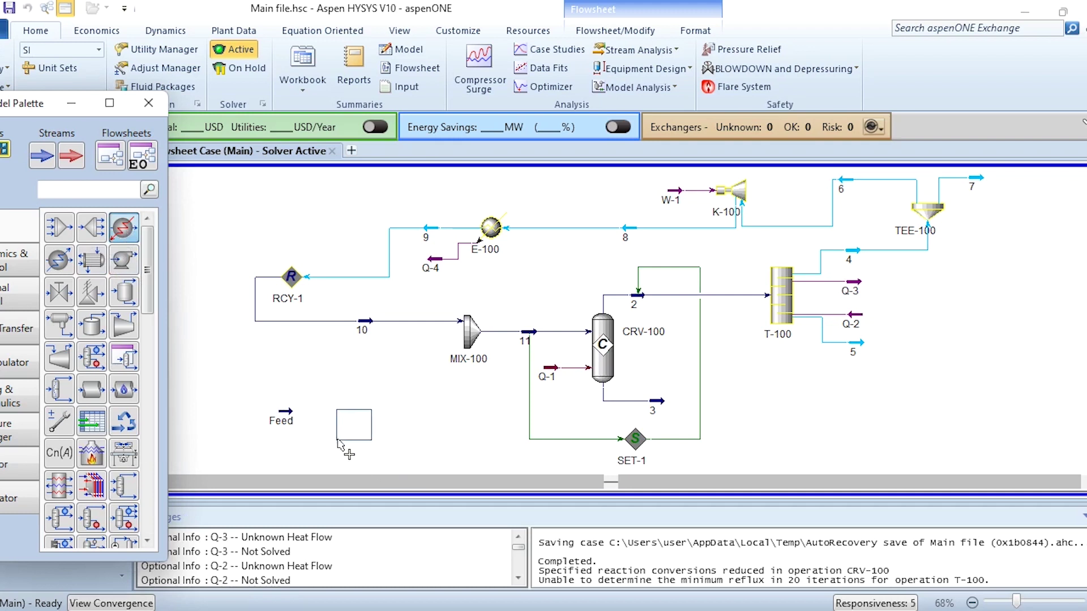
{"action": "left_click", "coordinate": [324, 423]}
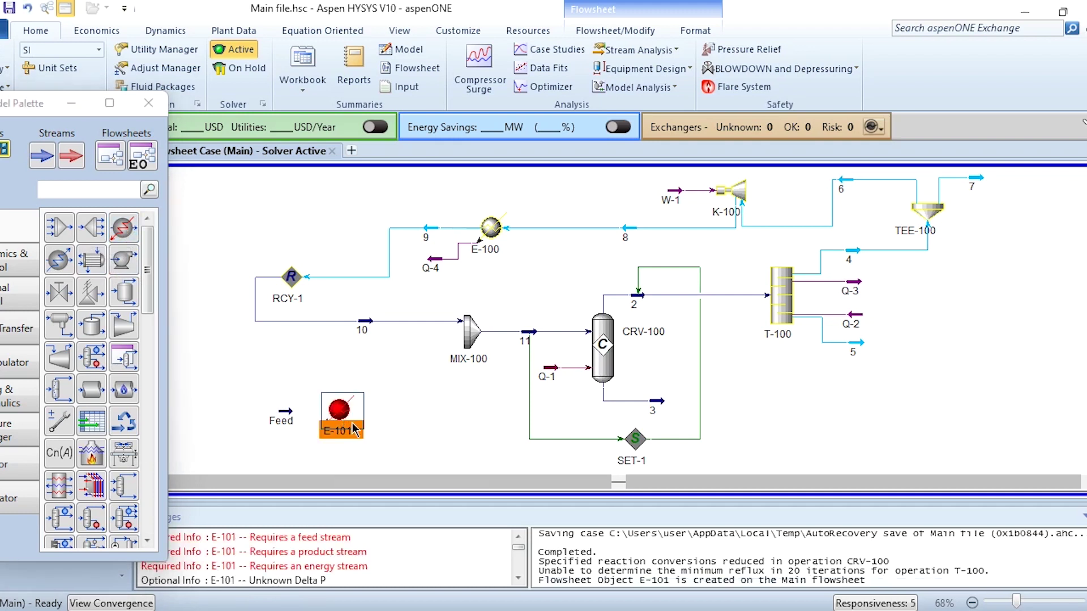
{"action": "left_click_drag", "start_coordinate": [353, 429], "coordinate": [367, 431]}
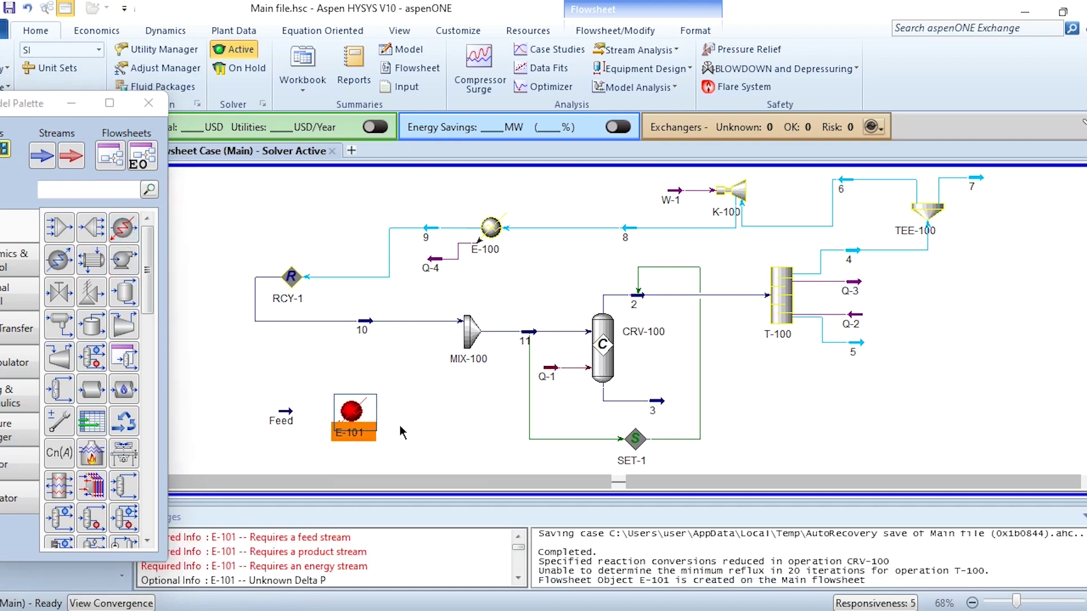
{"action": "double_click", "coordinate": [347, 422]}
Step: Connect E-101 with inlet Feed, outlet 12 and energy stream Q-5
{"action": "left_click", "coordinate": [309, 337]}
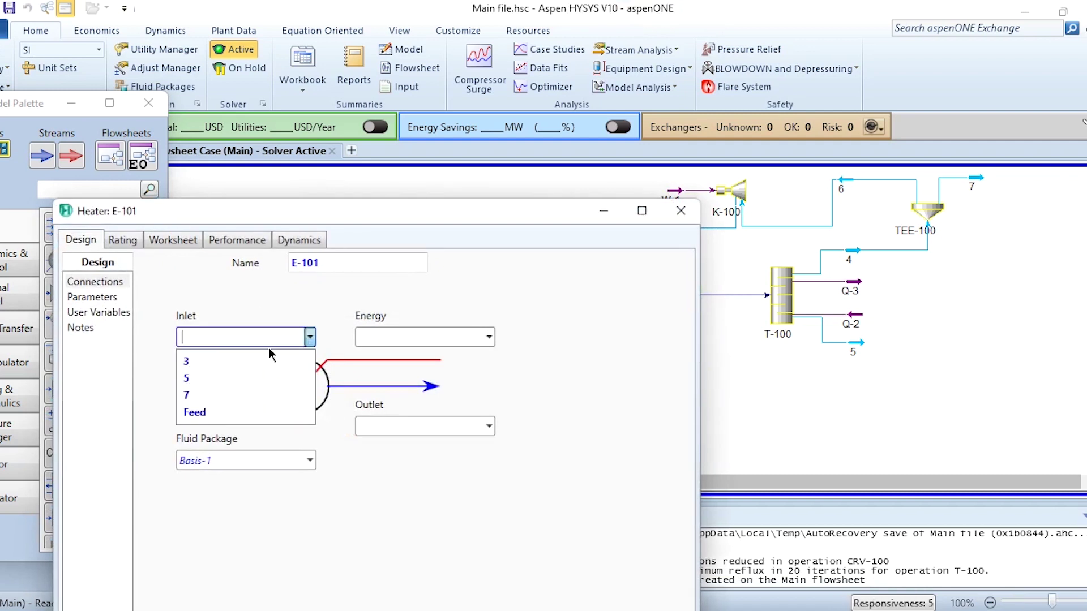
{"action": "left_click", "coordinate": [221, 412]}
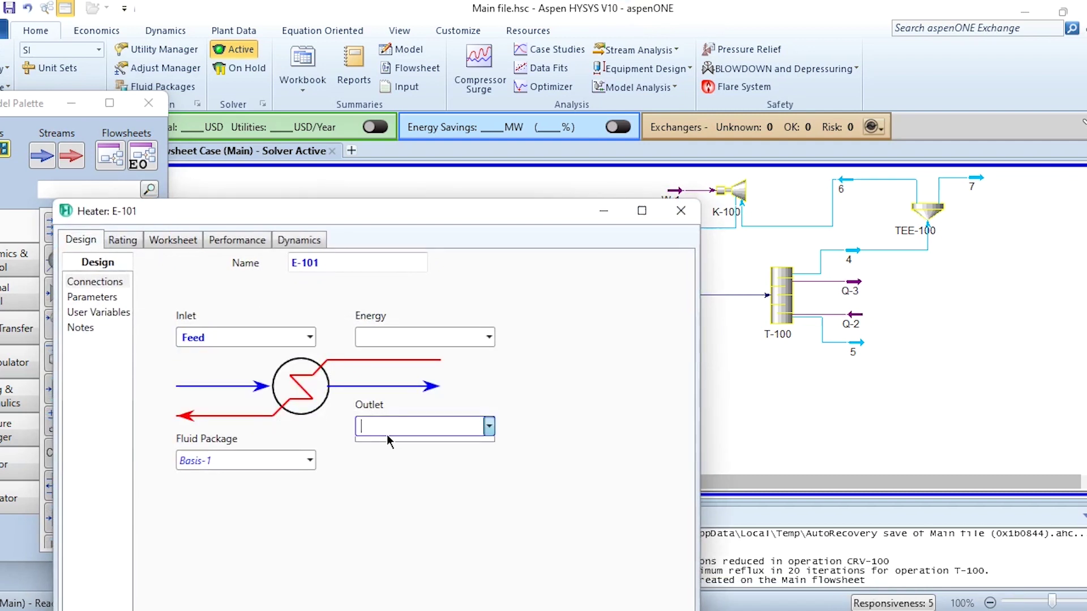
{"action": "type", "text": "12"}
{"action": "key", "text": "Return"}
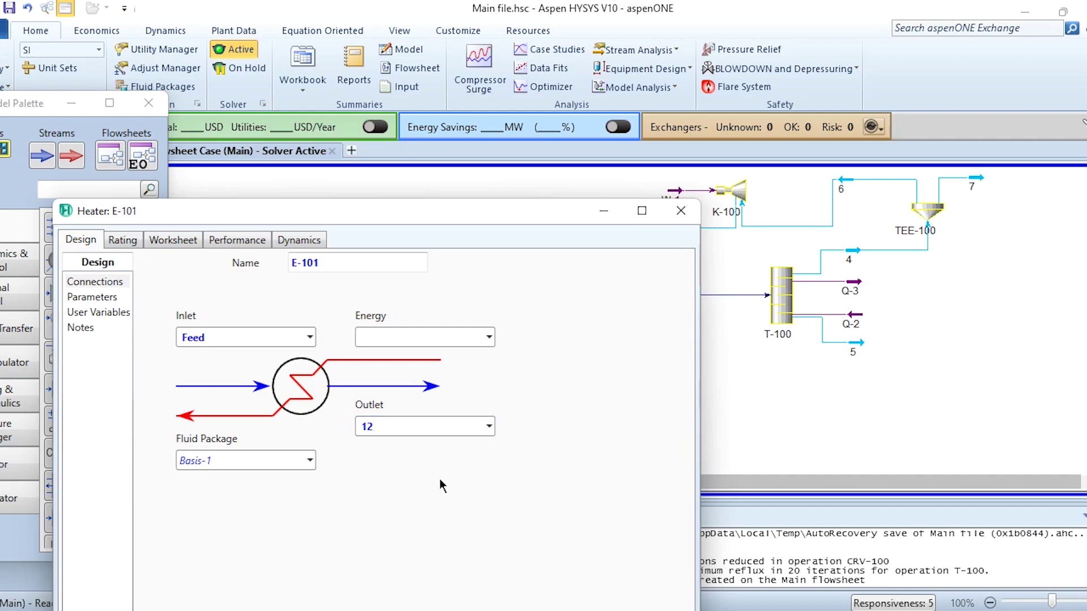
{"action": "left_click", "coordinate": [418, 337]}
{"action": "type", "text": "Q-5"}
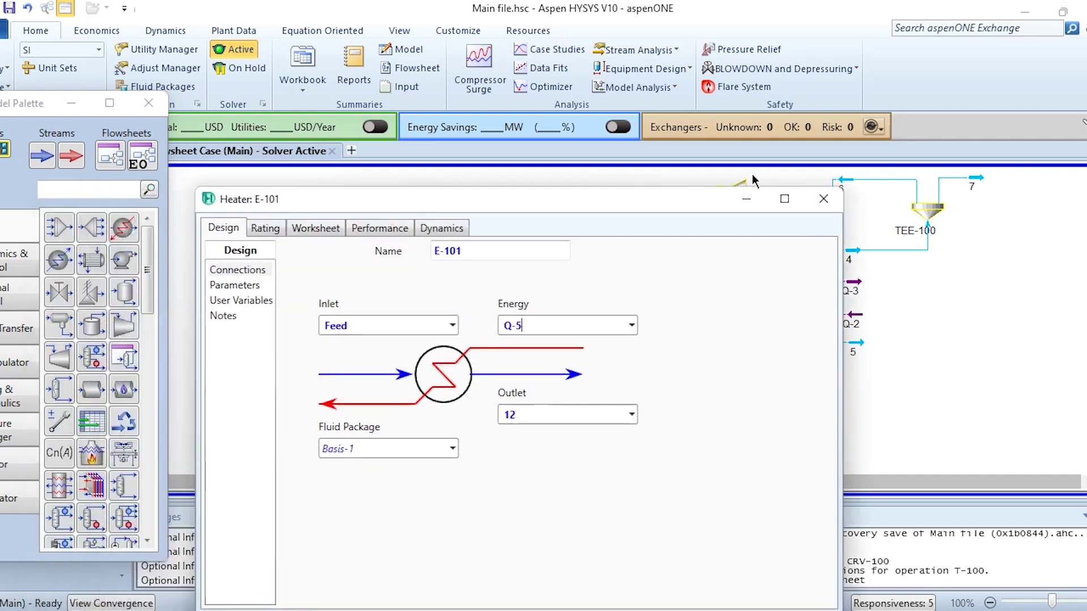
Step: Set Feed to 30 °C and 24 psi on E-101's worksheet
{"action": "left_click", "coordinate": [565, 154]}
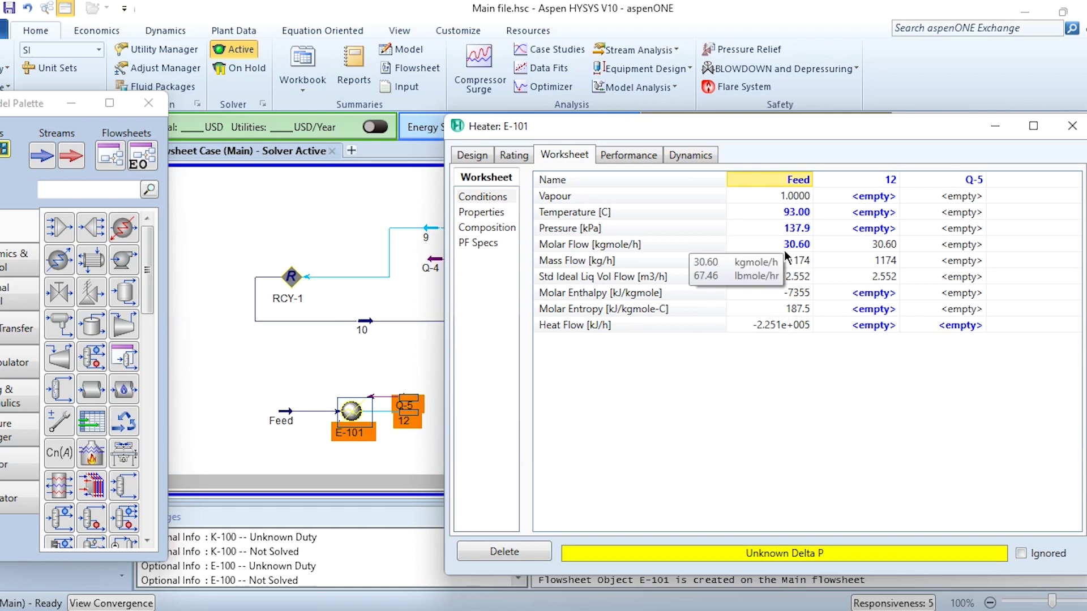
{"action": "mouse_move", "coordinate": [797, 226]}
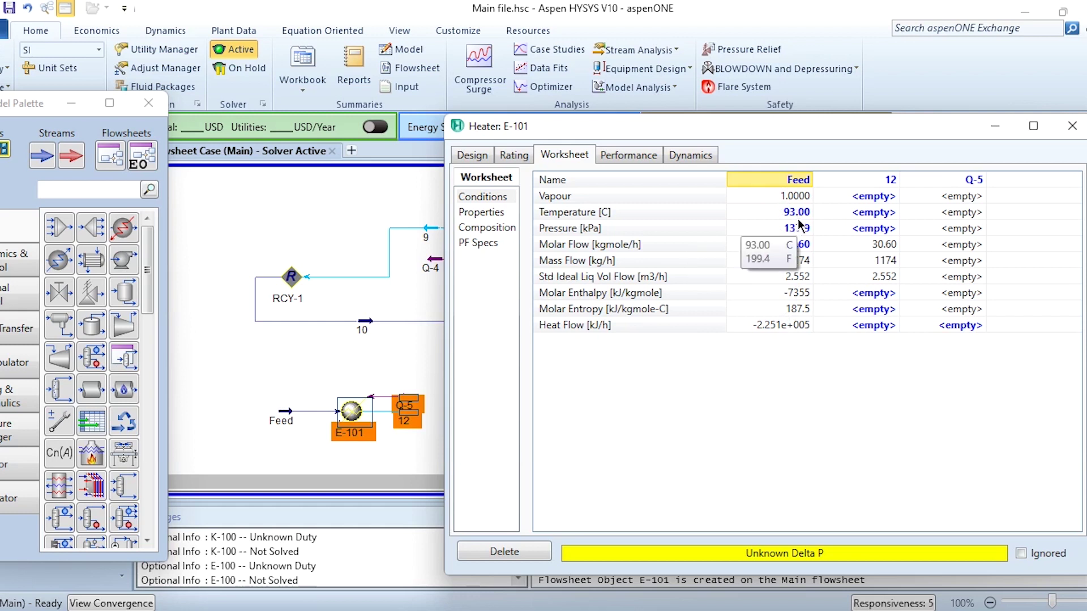
{"action": "left_click", "coordinate": [787, 217]}
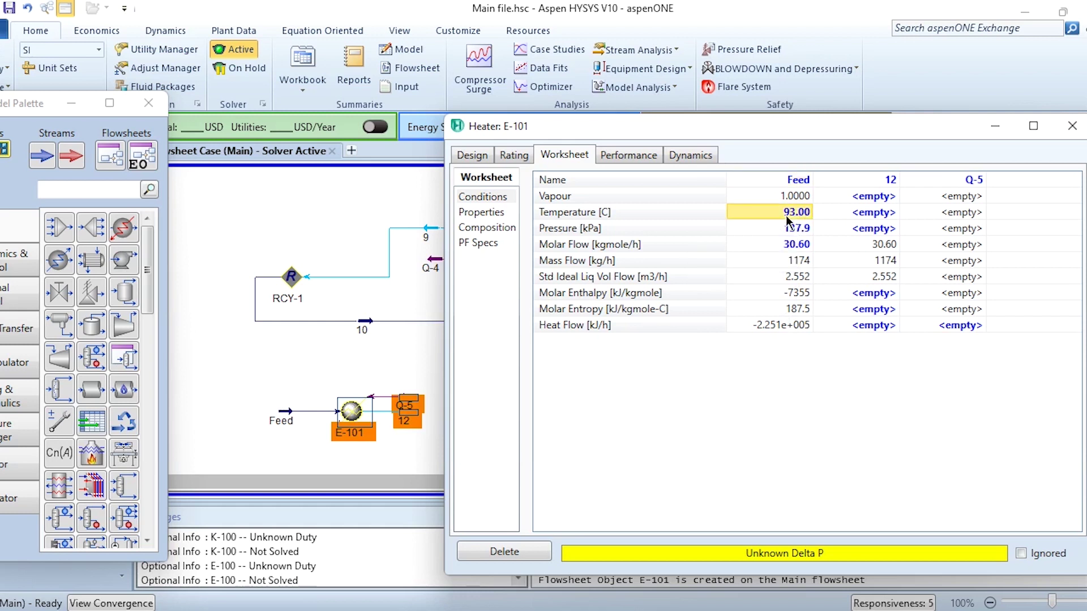
{"action": "type", "text": "30"}
{"action": "key", "text": "Return"}
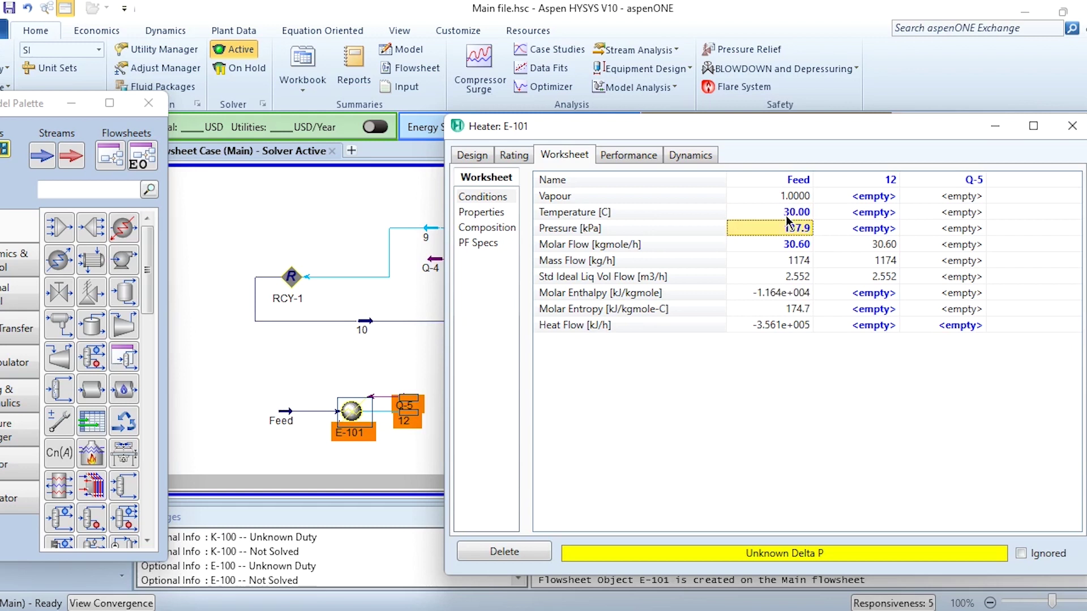
{"action": "type", "text": "24psi"}
{"action": "key", "text": "Return"}
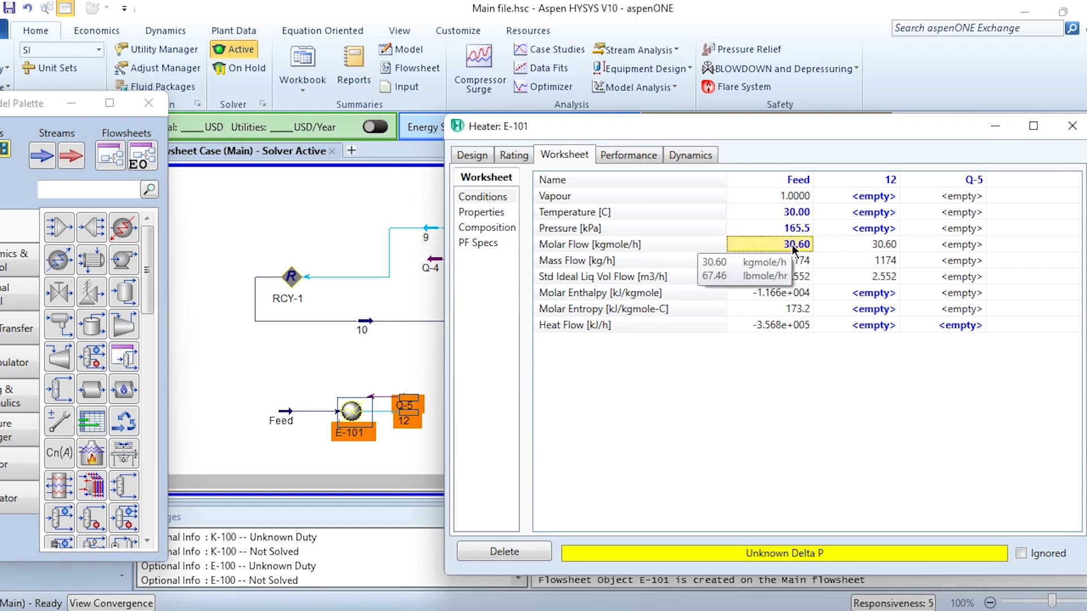
Step: Set outlet stream 12 to 20 psi and 93 °C
{"action": "mouse_move", "coordinate": [793, 244]}
{"action": "left_click", "coordinate": [854, 234]}
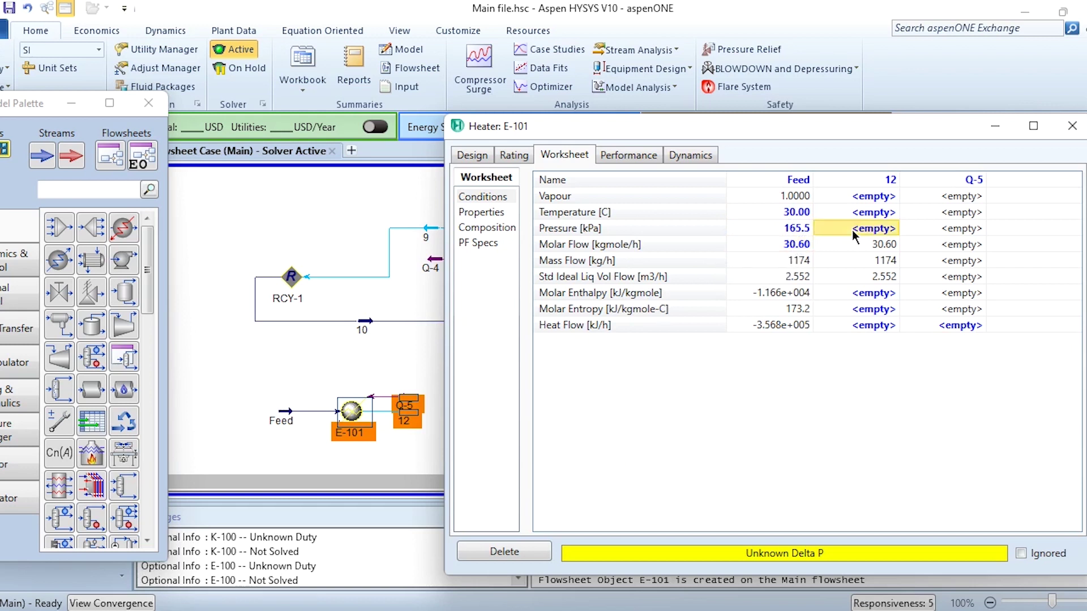
{"action": "type", "text": "20psi"}
{"action": "key", "text": "Return"}
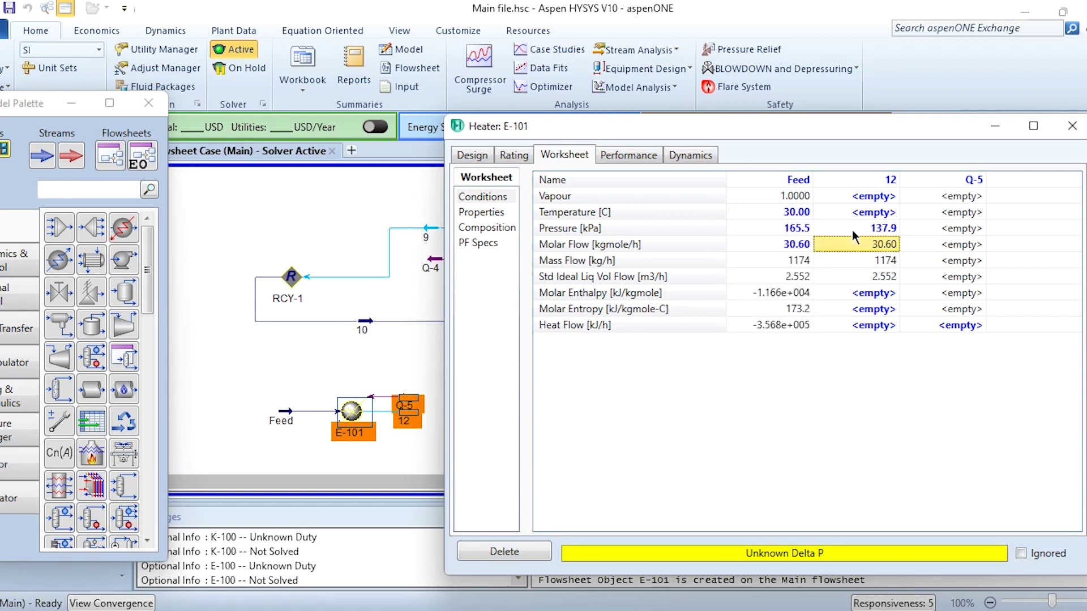
{"action": "left_click", "coordinate": [853, 212]}
{"action": "type", "text": "93"}
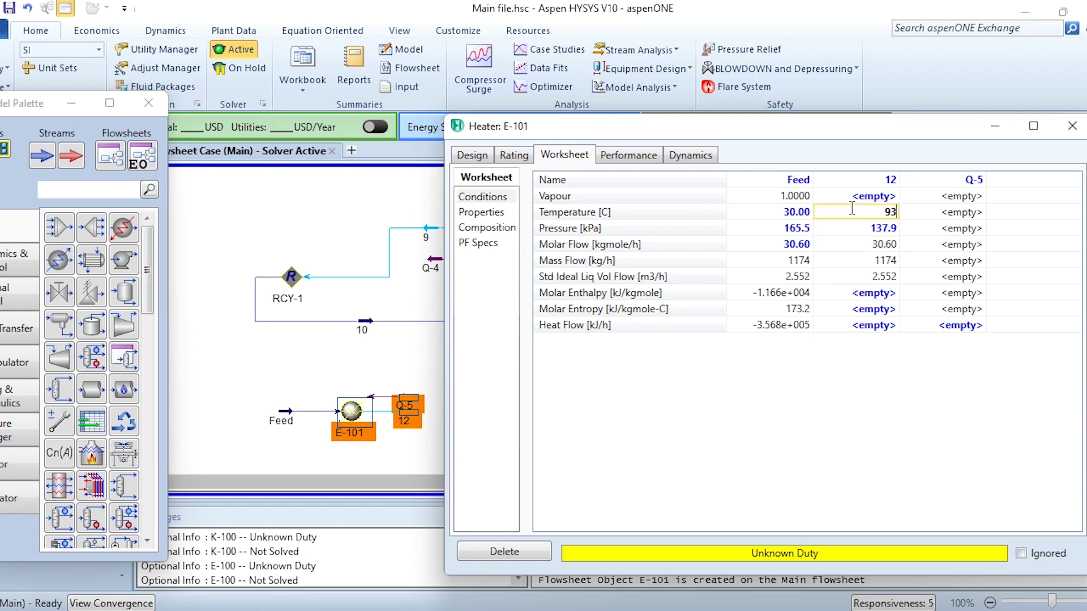
{"action": "key", "text": "Return"}
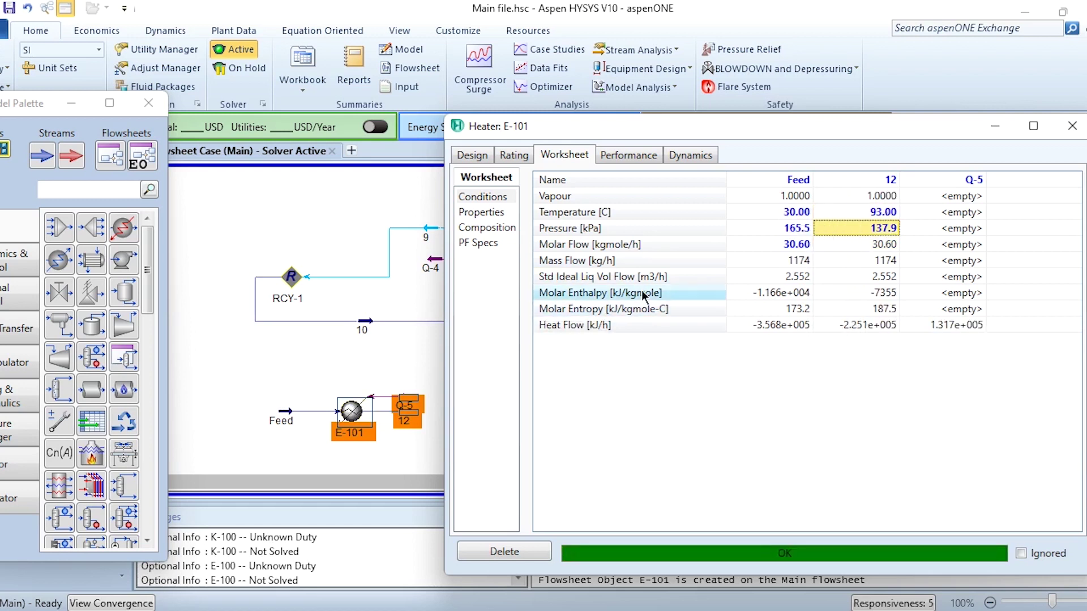
{"action": "left_click", "coordinate": [1072, 125]}
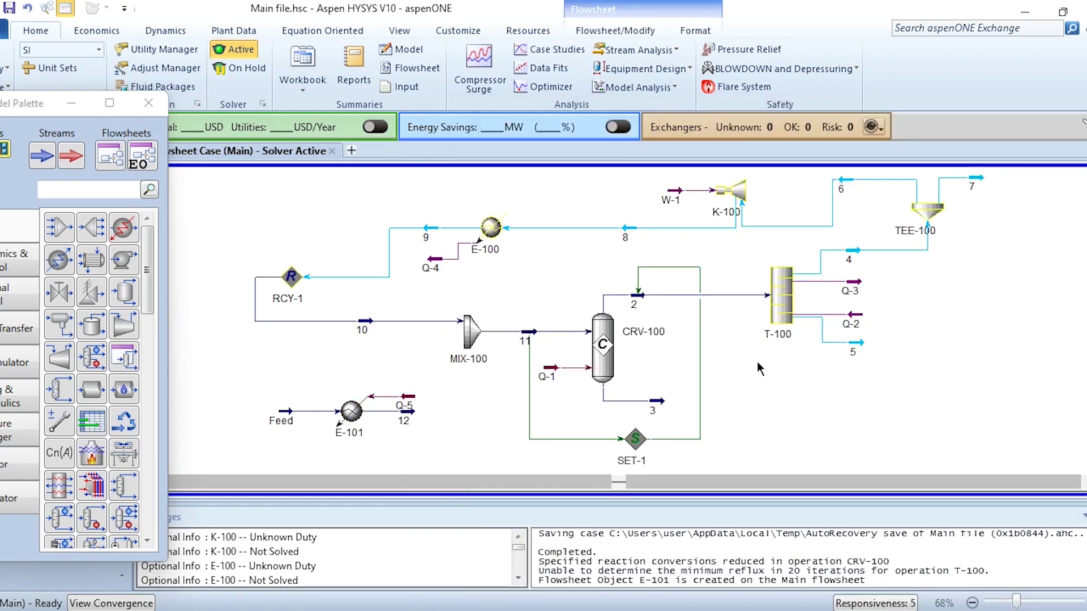
Step: Move Q-5 above E-101 and add stream 12 as a second MIX-100 inlet
{"action": "left_click_drag", "start_coordinate": [407, 396], "coordinate": [408, 363]}
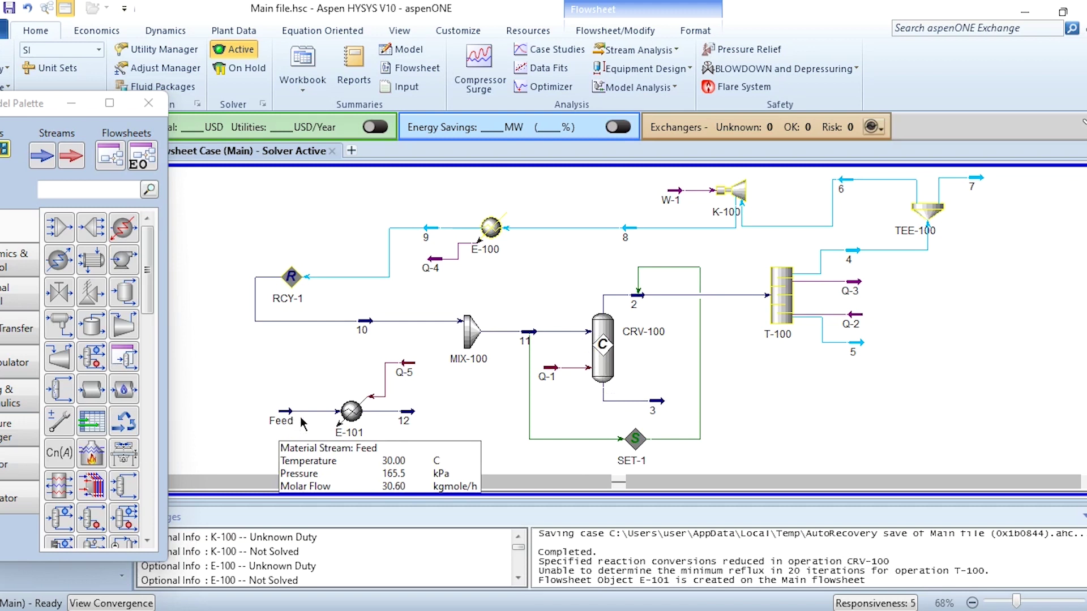
{"action": "mouse_move", "coordinate": [405, 418]}
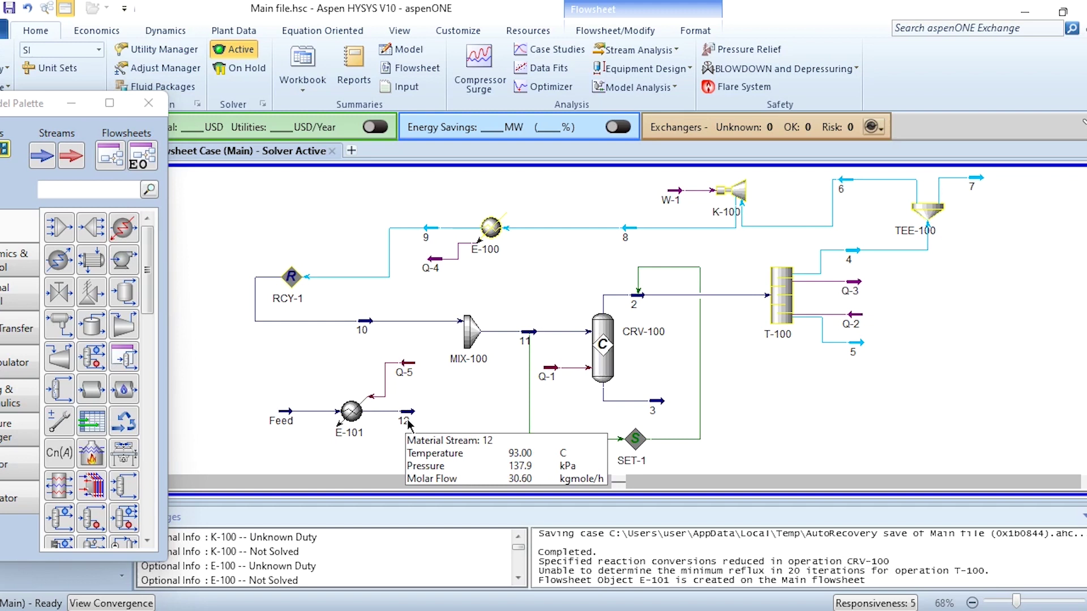
{"action": "double_click", "coordinate": [471, 331]}
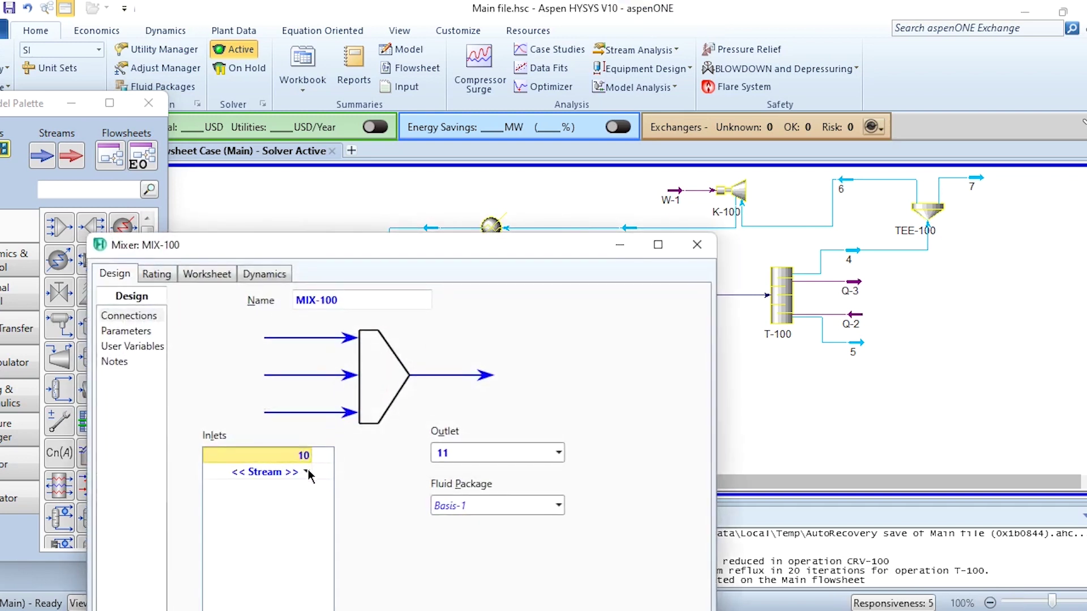
{"action": "left_click", "coordinate": [306, 472]}
{"action": "left_click", "coordinate": [131, 542]}
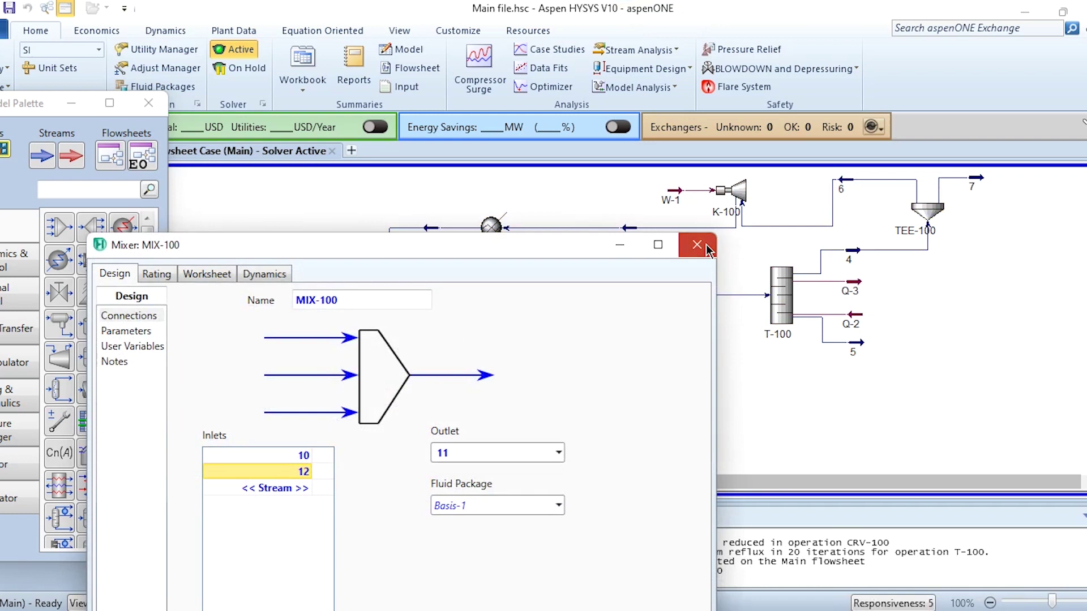
{"action": "left_click", "coordinate": [697, 244]}
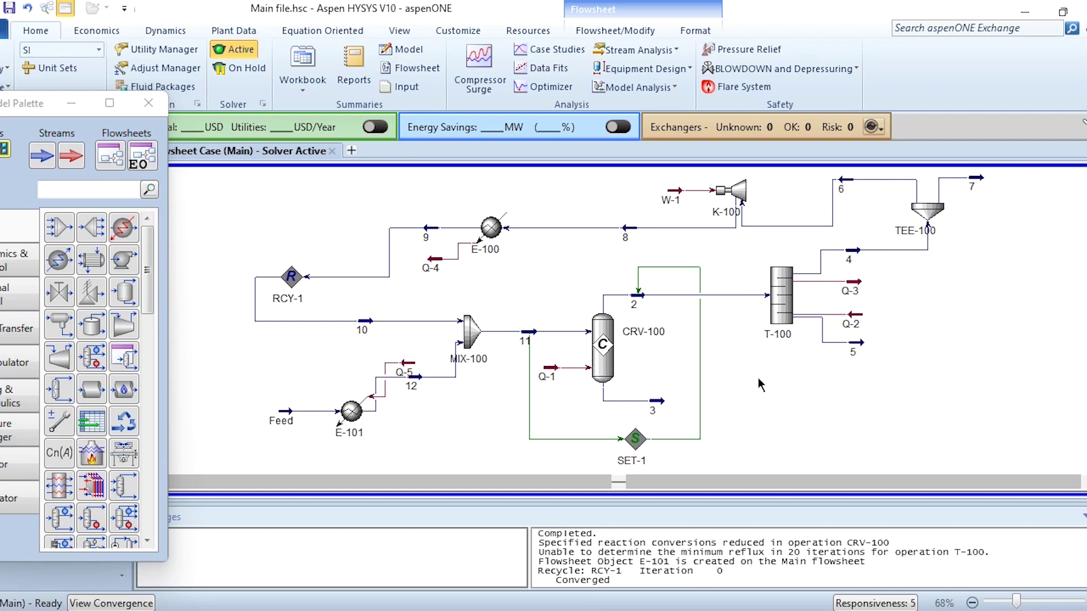
{"action": "mouse_move", "coordinate": [413, 384]}
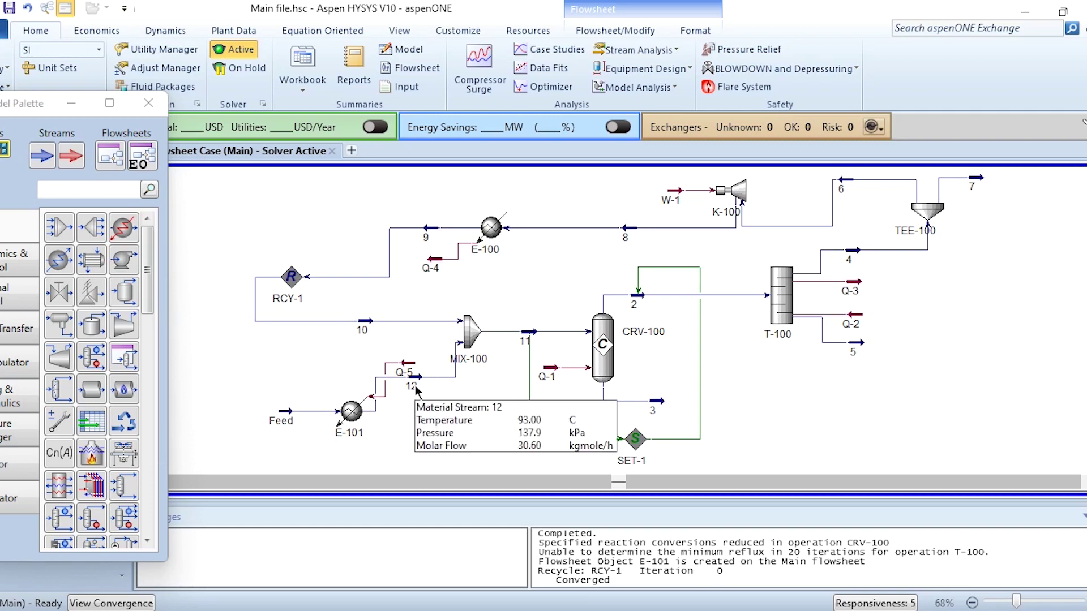
Step: Reroute stream 12's line up and left from E-101 into MIX-100
{"action": "left_click_drag", "start_coordinate": [415, 386], "coordinate": [402, 351]}
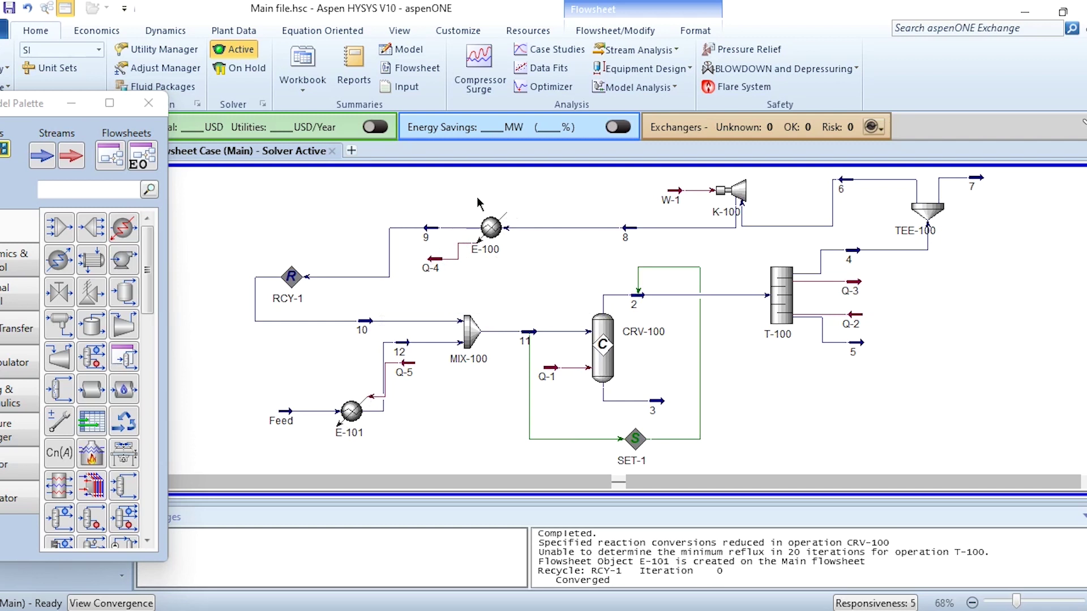
{"action": "mouse_move", "coordinate": [351, 412]}
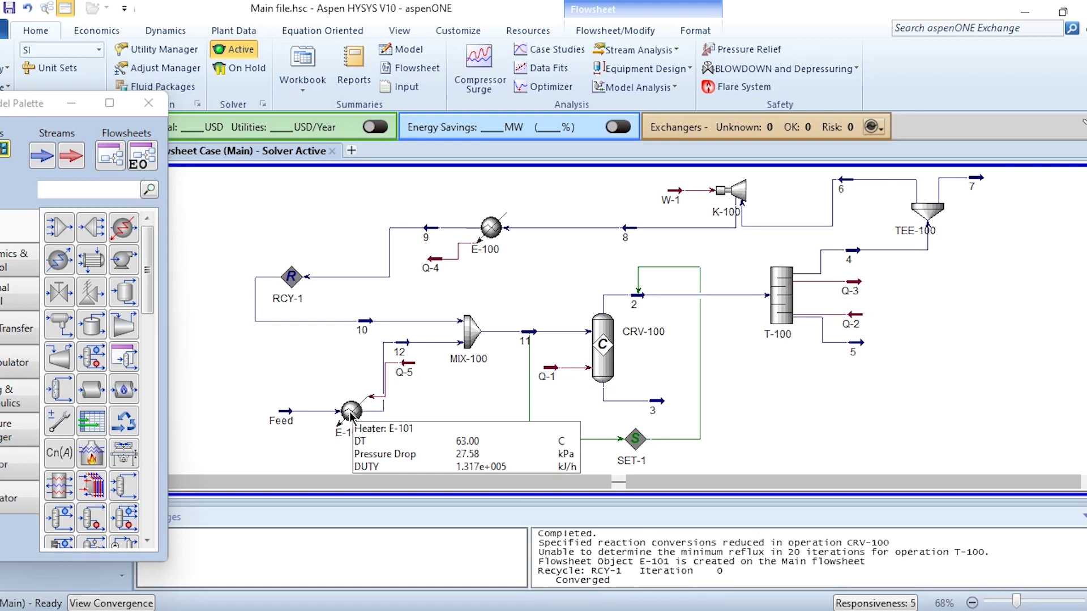
Step: Delete cooler E-100 and place a new heat exchanger E-100 in its spot
{"action": "left_click", "coordinate": [491, 228]}
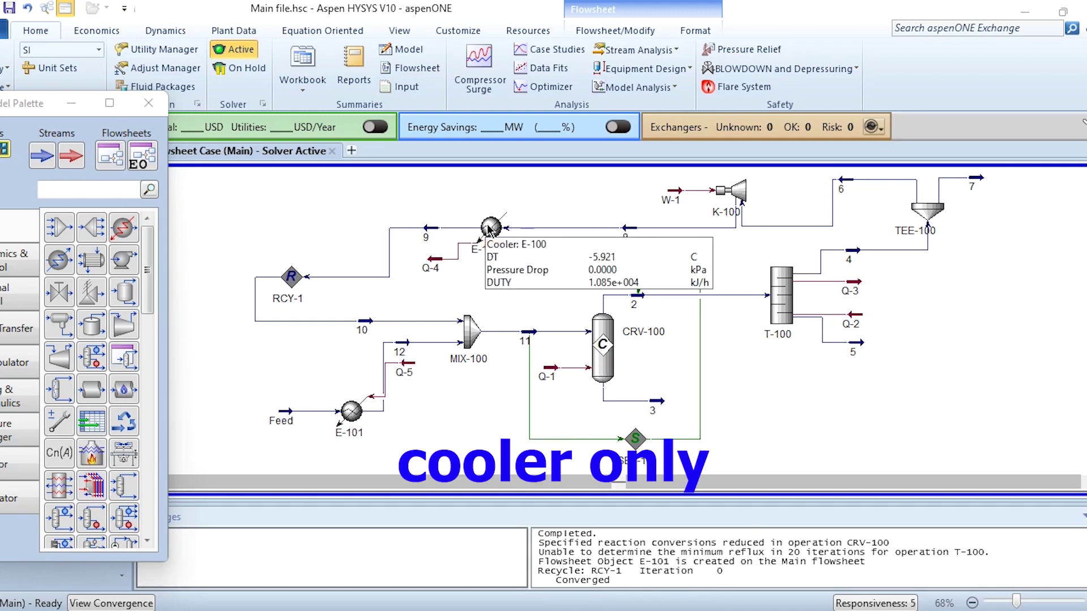
{"action": "key", "text": "Delete"}
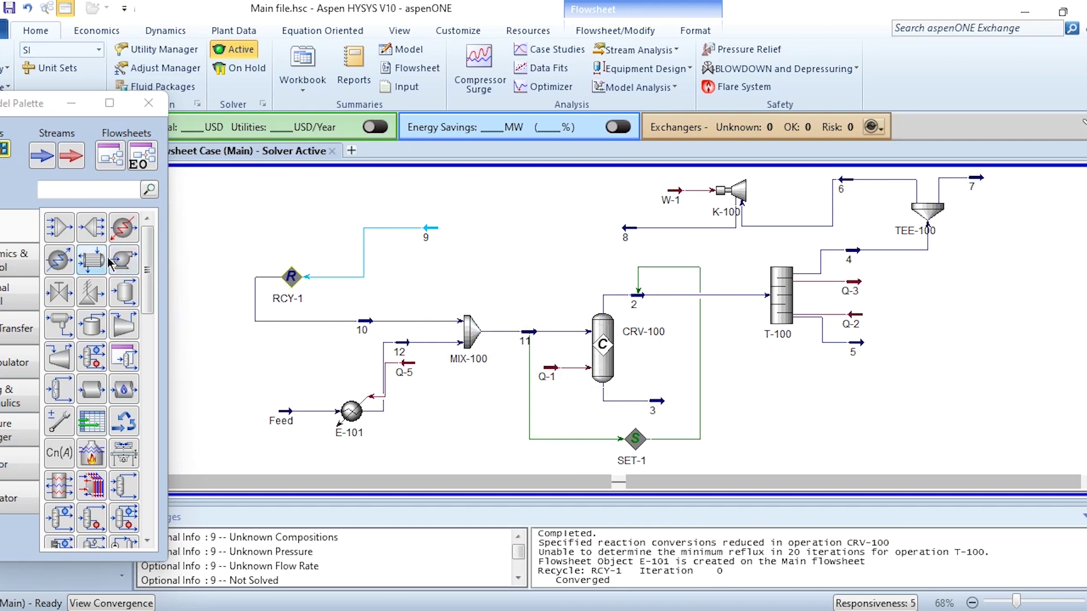
{"action": "left_click", "coordinate": [91, 260]}
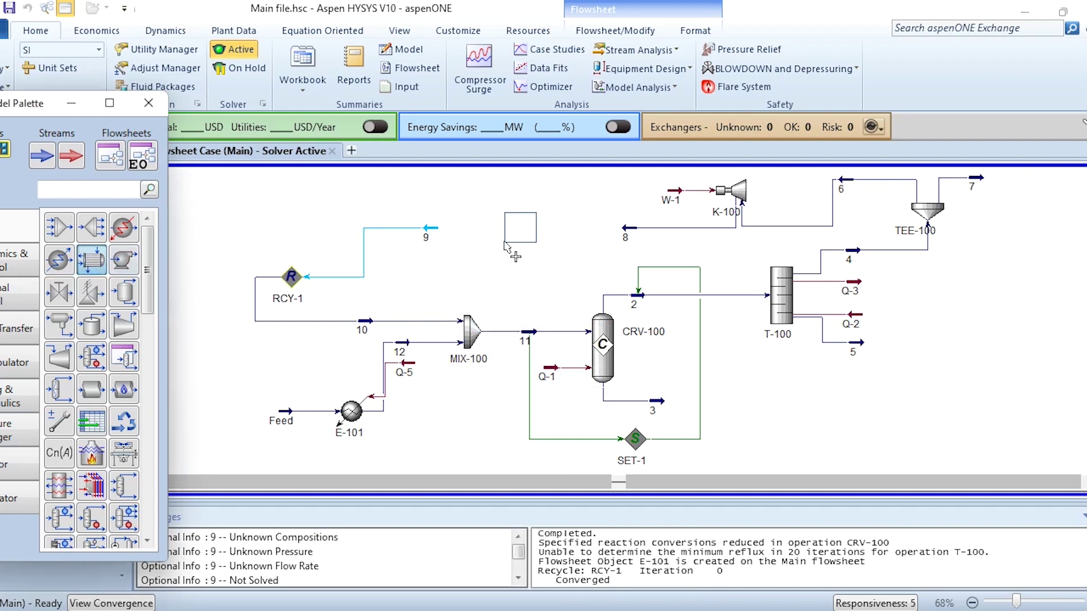
{"action": "left_click", "coordinate": [516, 226]}
{"action": "mouse_move", "coordinate": [351, 412]}
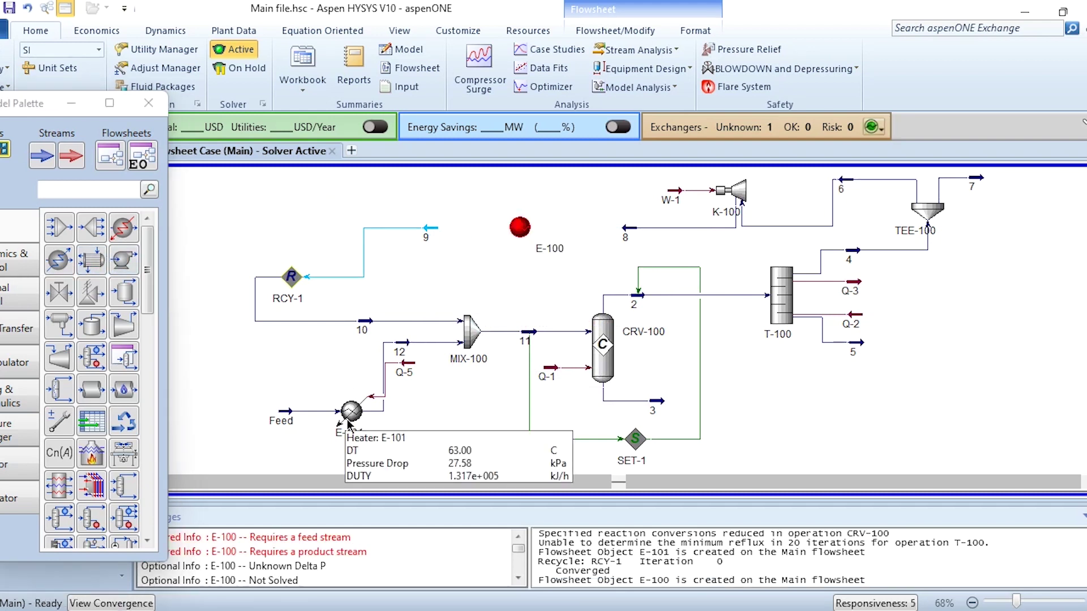
{"action": "double_click", "coordinate": [513, 228]}
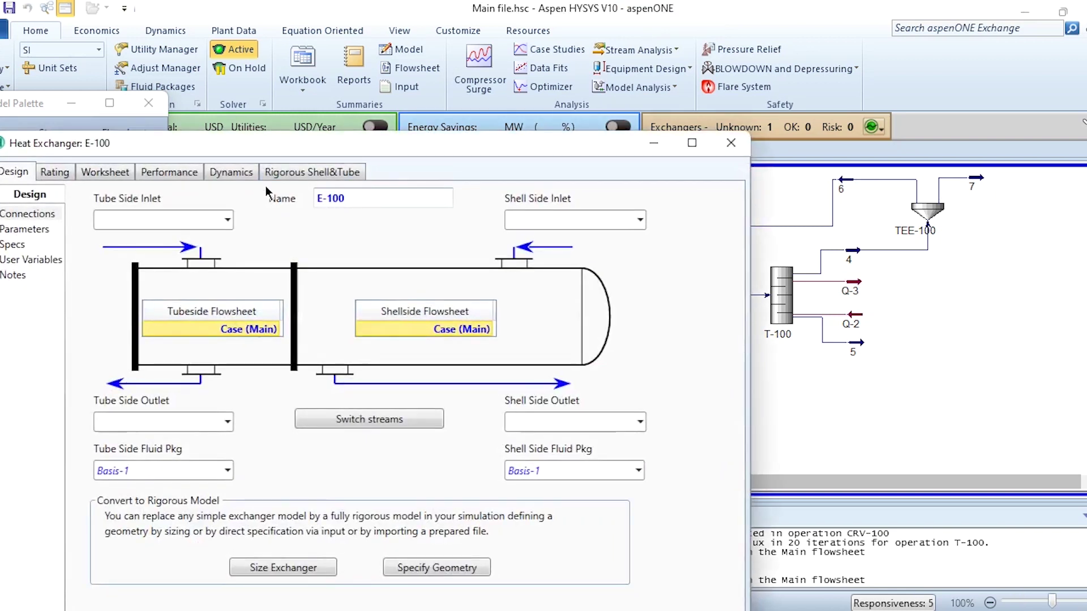
Step: Connect the exchanger's tube side with stream 8 in and stream 9 out
{"action": "left_click", "coordinate": [227, 220]}
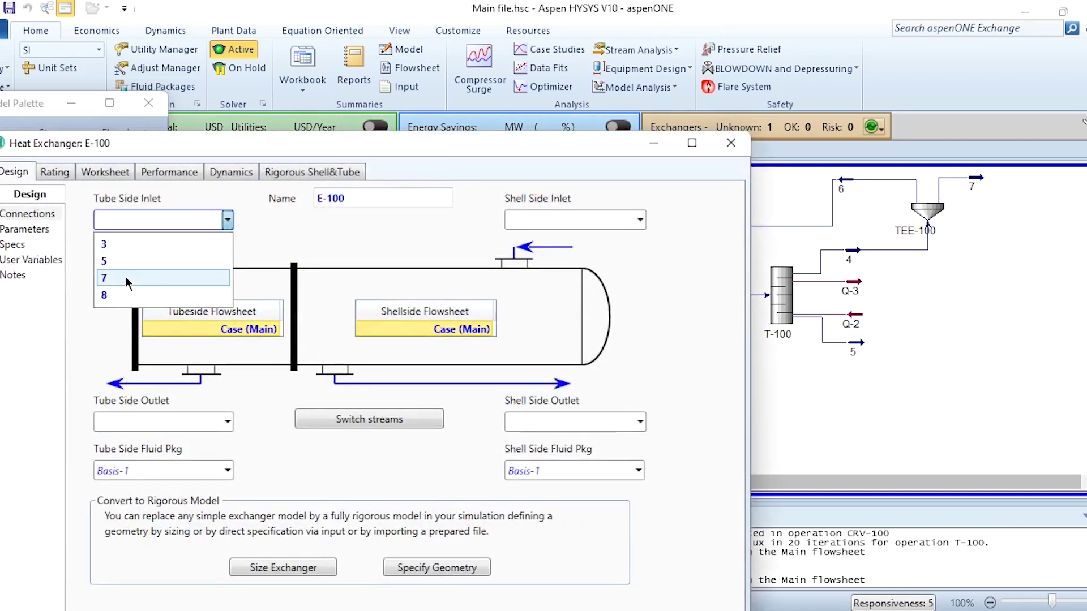
{"action": "left_click", "coordinate": [113, 296]}
{"action": "left_click", "coordinate": [227, 421]}
{"action": "left_click", "coordinate": [136, 450]}
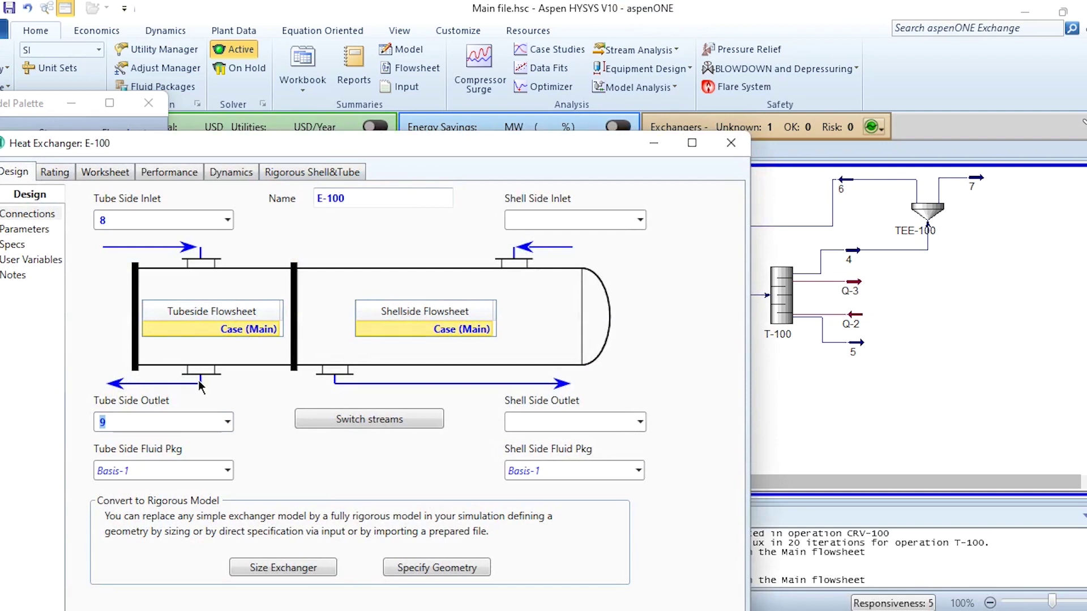
{"action": "left_click_drag", "start_coordinate": [322, 148], "coordinate": [780, 319]}
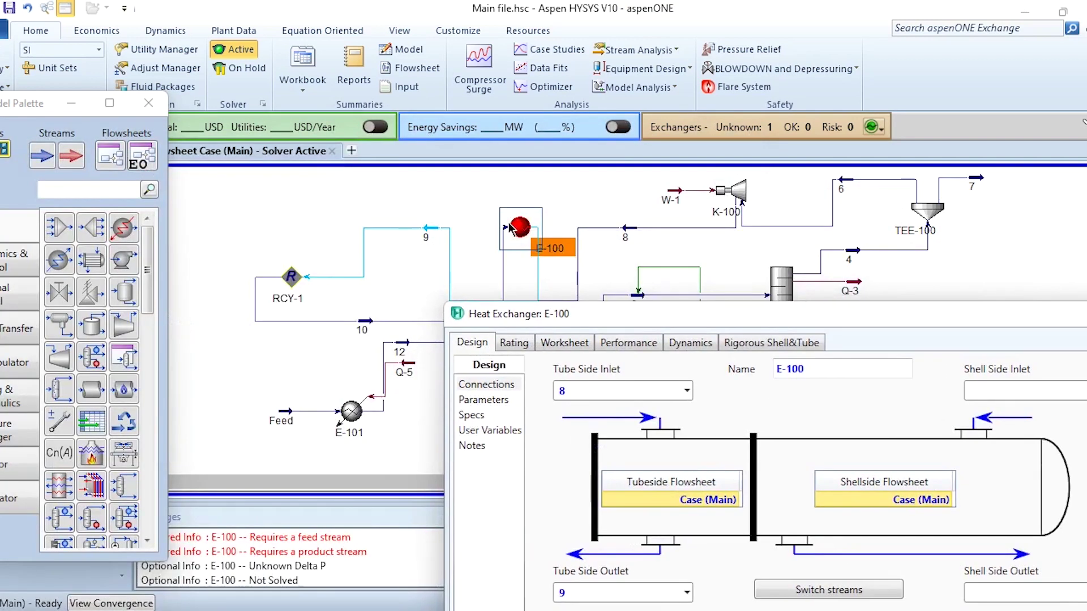
{"action": "left_click", "coordinate": [504, 252]}
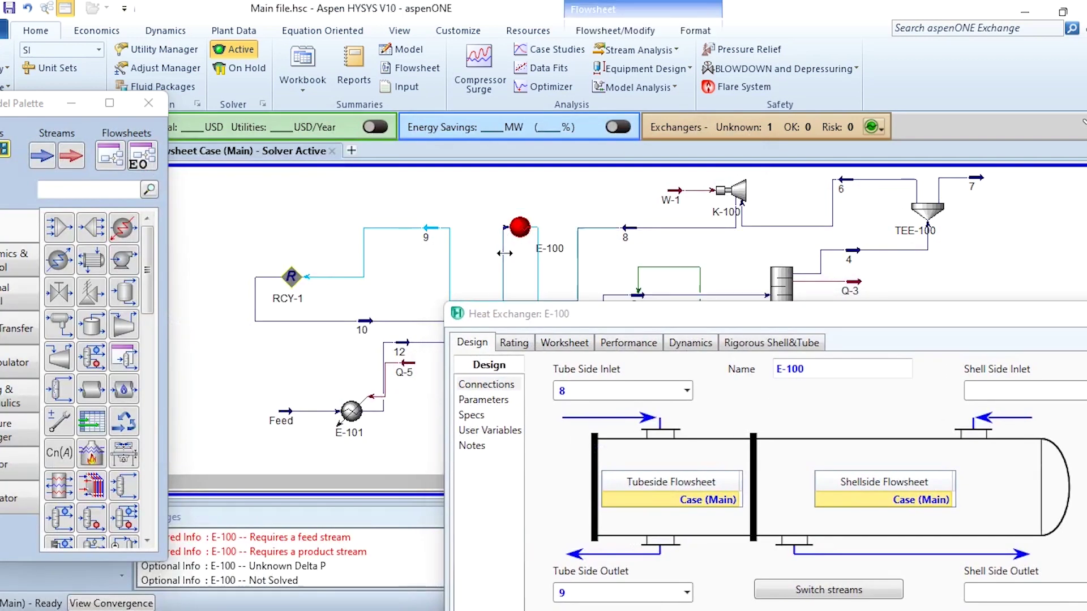
{"action": "left_click_drag", "start_coordinate": [504, 251], "coordinate": [489, 256]}
{"action": "mouse_move", "coordinate": [337, 414]}
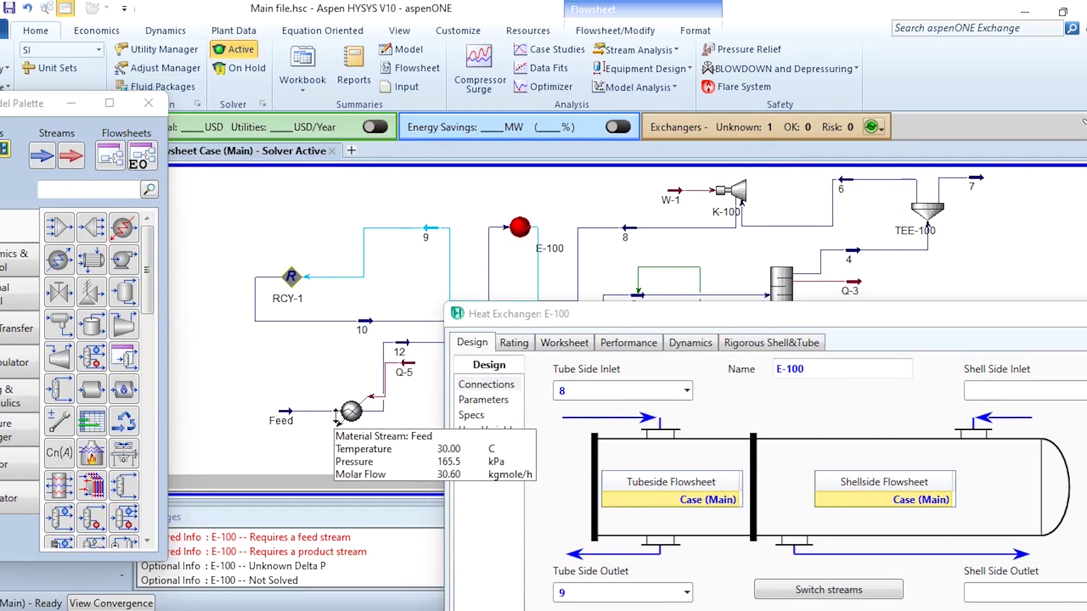
Step: Disconnect Feed from heater E-101's inlet and move Feed beside E-100
{"action": "double_click", "coordinate": [351, 411]}
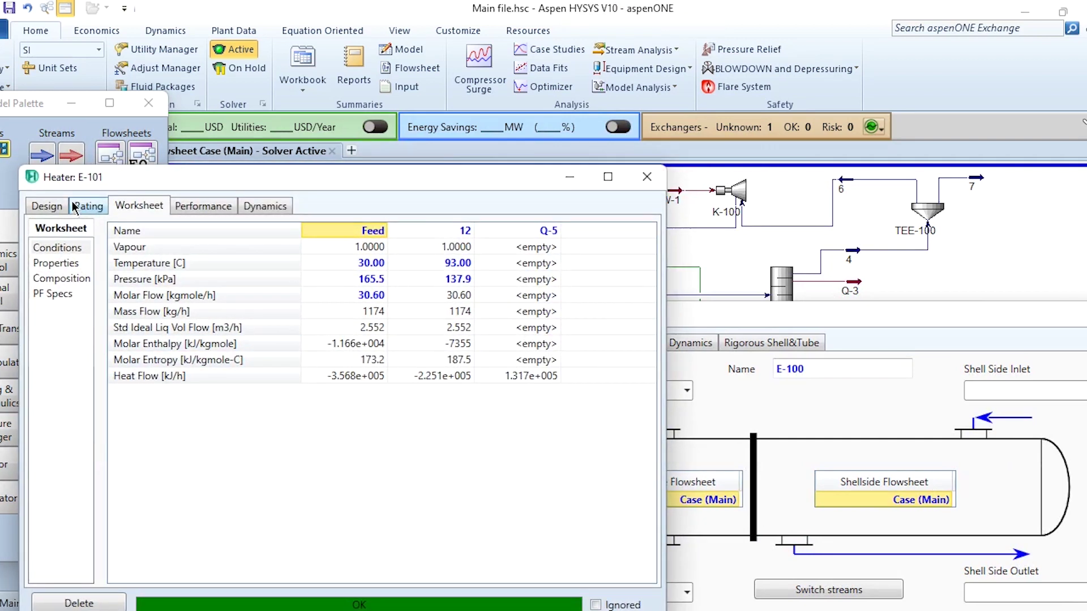
{"action": "left_click", "coordinate": [47, 206]}
{"action": "left_click", "coordinate": [216, 304]}
{"action": "key", "text": "Delete"}
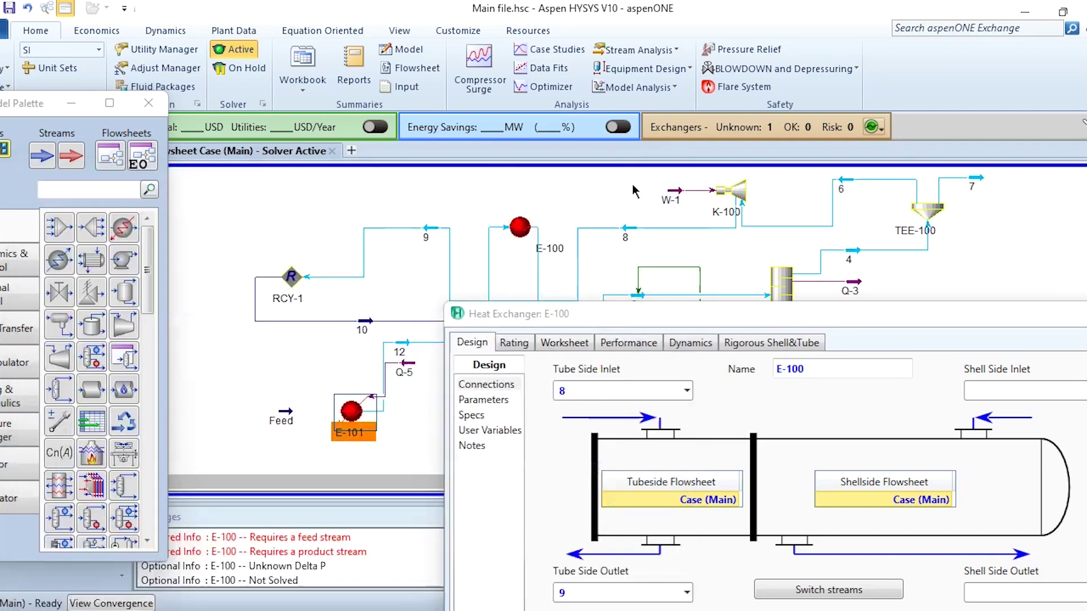
{"action": "key", "text": "Escape"}
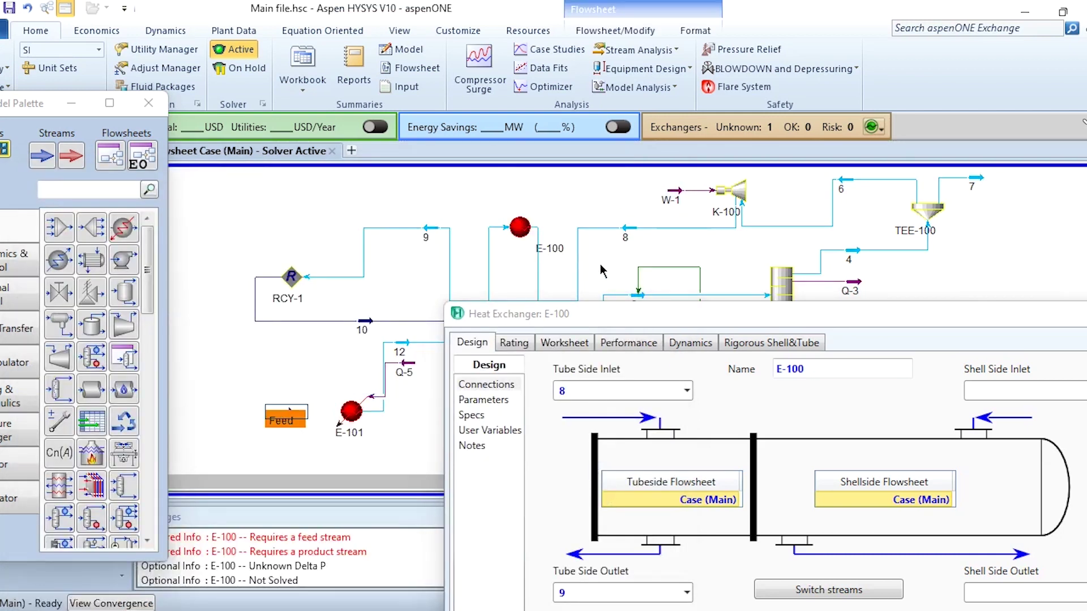
{"action": "left_click_drag", "start_coordinate": [579, 273], "coordinate": [590, 277]}
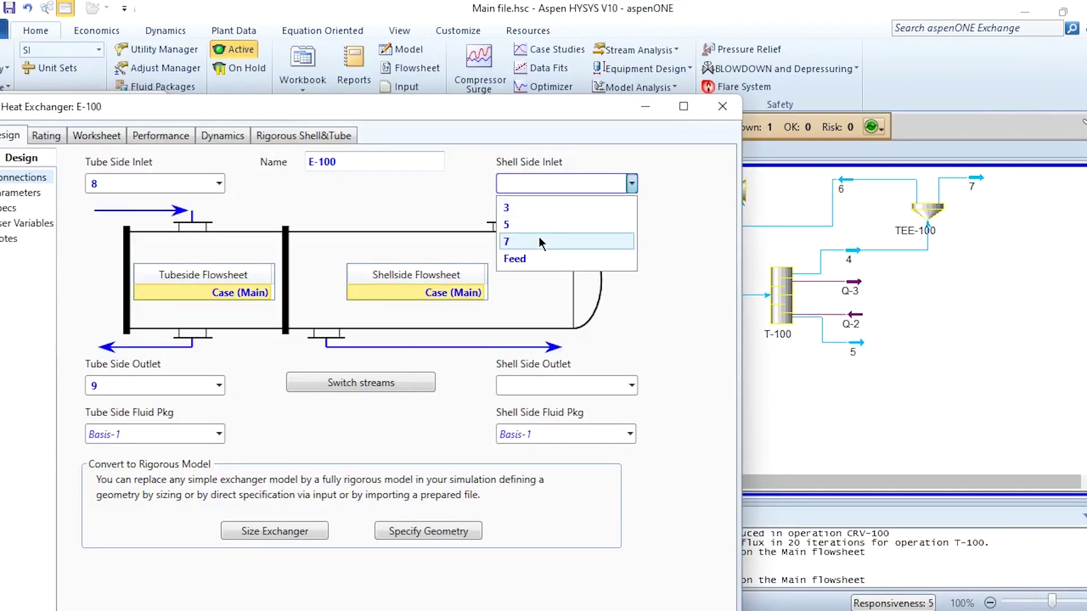
Step: Set E-100's shell side inlet to Feed and outlet to new stream 13
{"action": "left_click", "coordinate": [518, 259]}
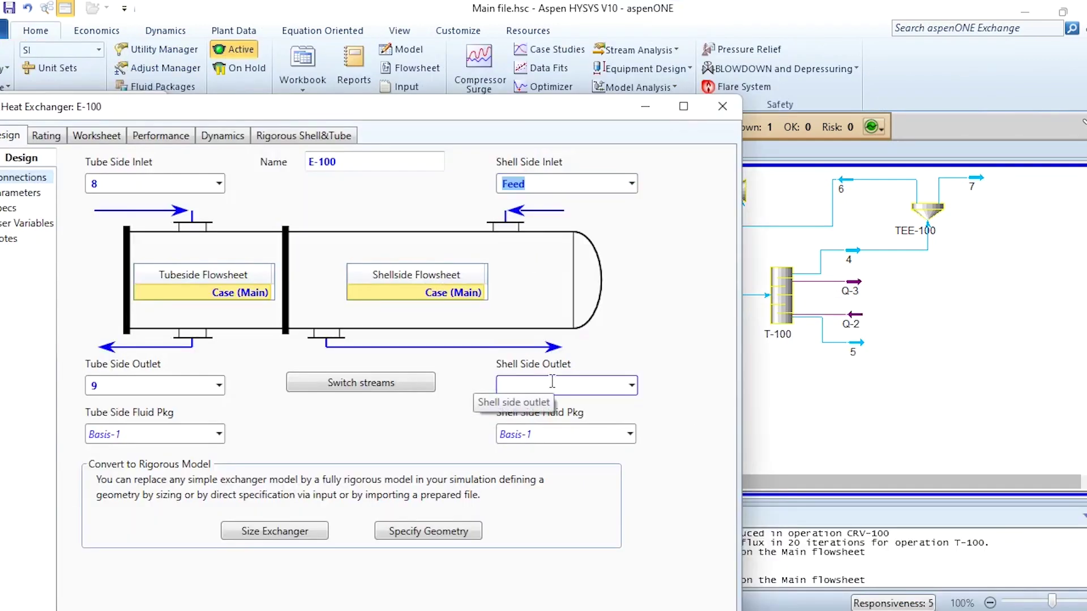
{"action": "left_click", "coordinate": [552, 384]}
{"action": "type", "text": "13"}
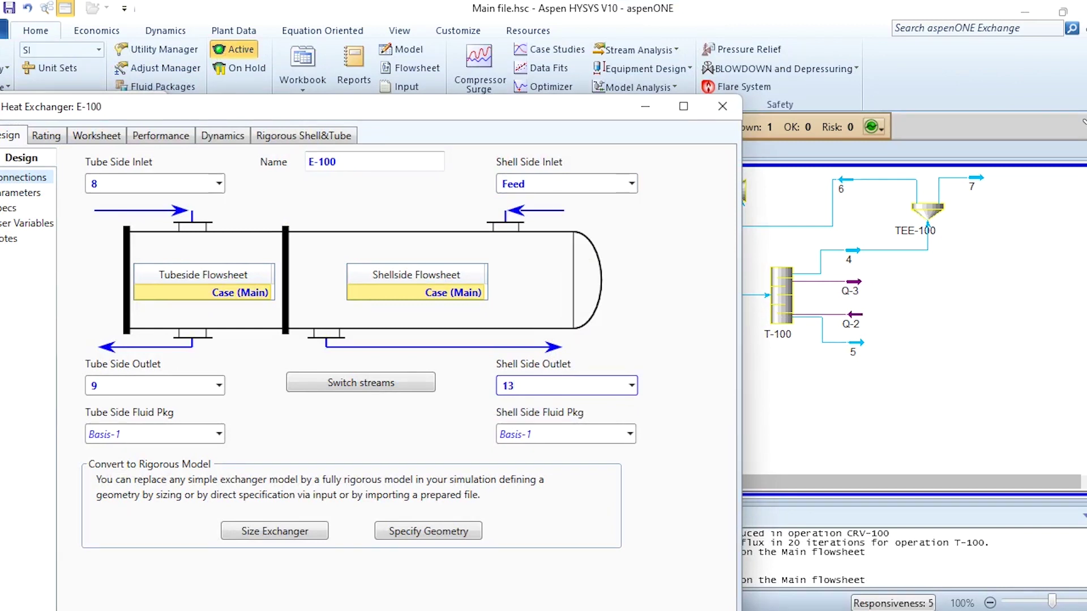
{"action": "left_click", "coordinate": [112, 138]}
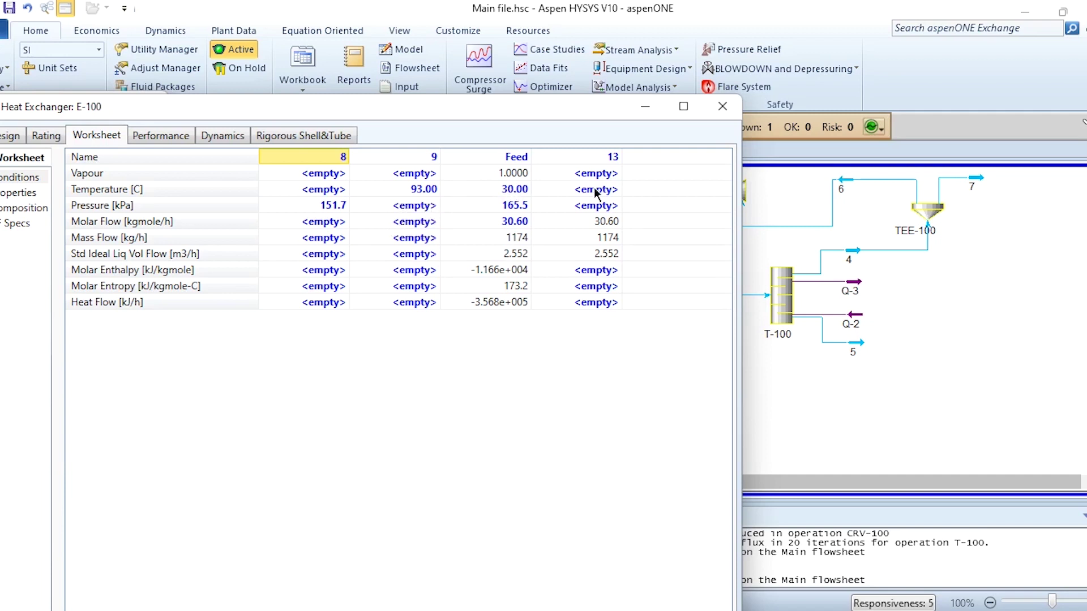
Step: Give E-100 a 2 psi pressure drop on both shell and tube sides
{"action": "left_click_drag", "start_coordinate": [209, 107], "coordinate": [291, 77]}
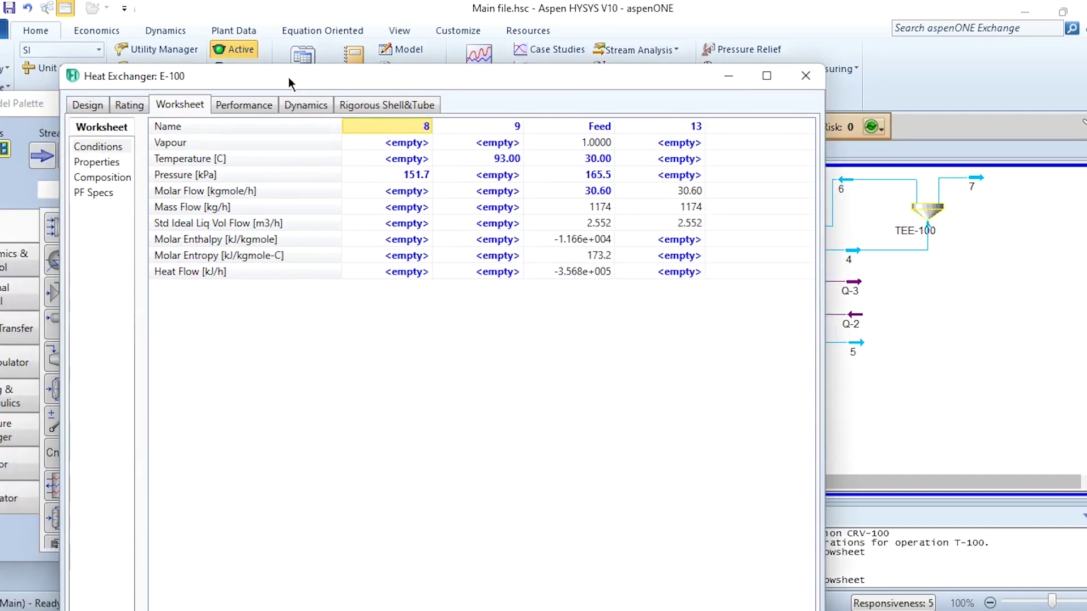
{"action": "left_click", "coordinate": [104, 103]}
{"action": "left_click", "coordinate": [104, 163]}
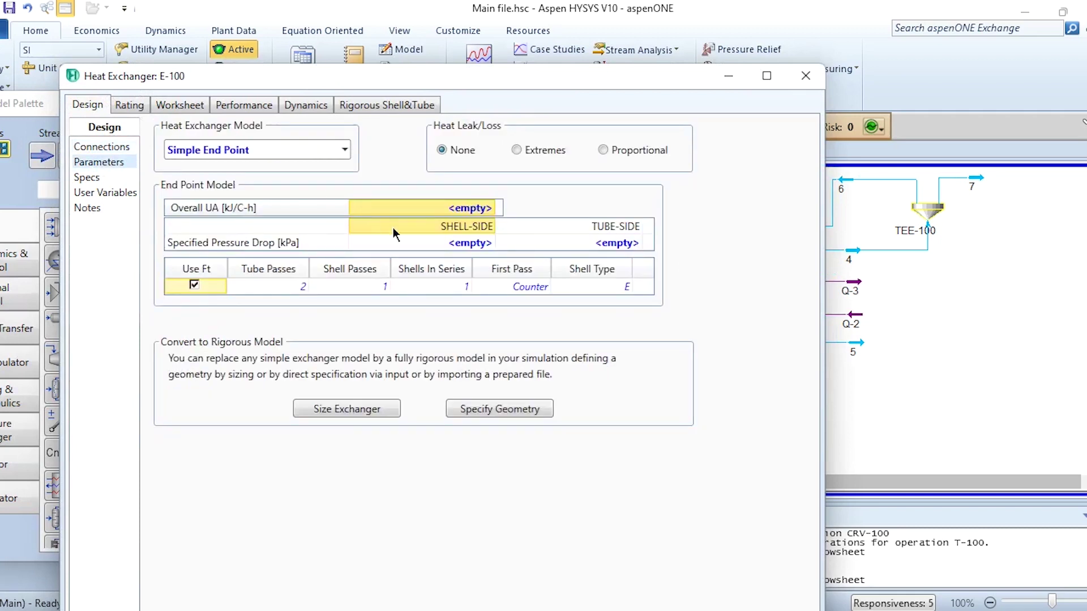
{"action": "left_click", "coordinate": [417, 242]}
{"action": "type", "text": "2psi"}
{"action": "key", "text": "Return"}
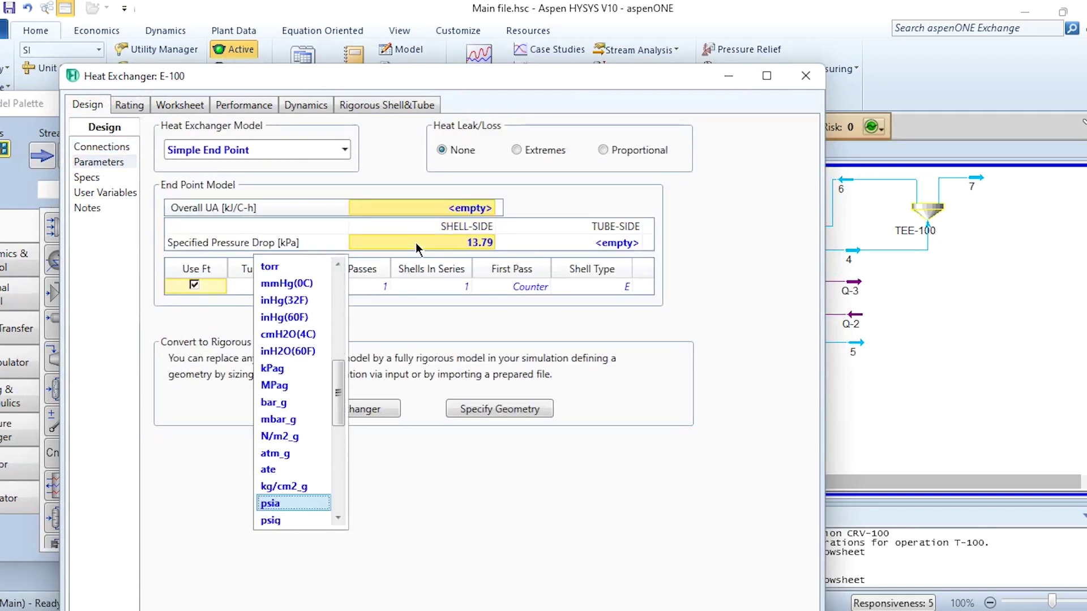
{"action": "left_click", "coordinate": [560, 243]}
{"action": "type", "text": "2psi"}
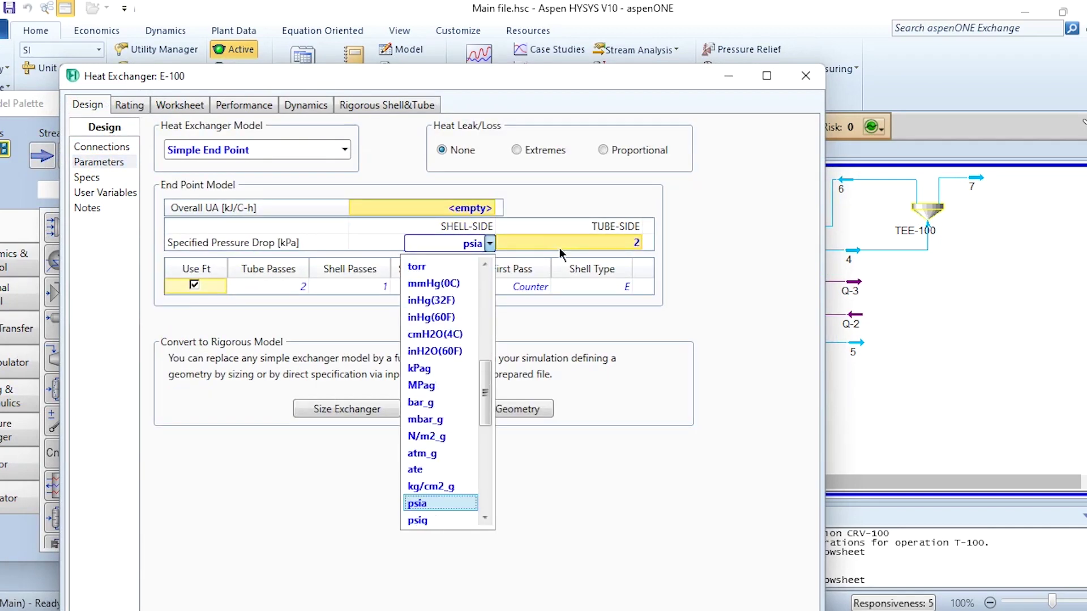
{"action": "key", "text": "Return"}
{"action": "left_click", "coordinate": [806, 76]}
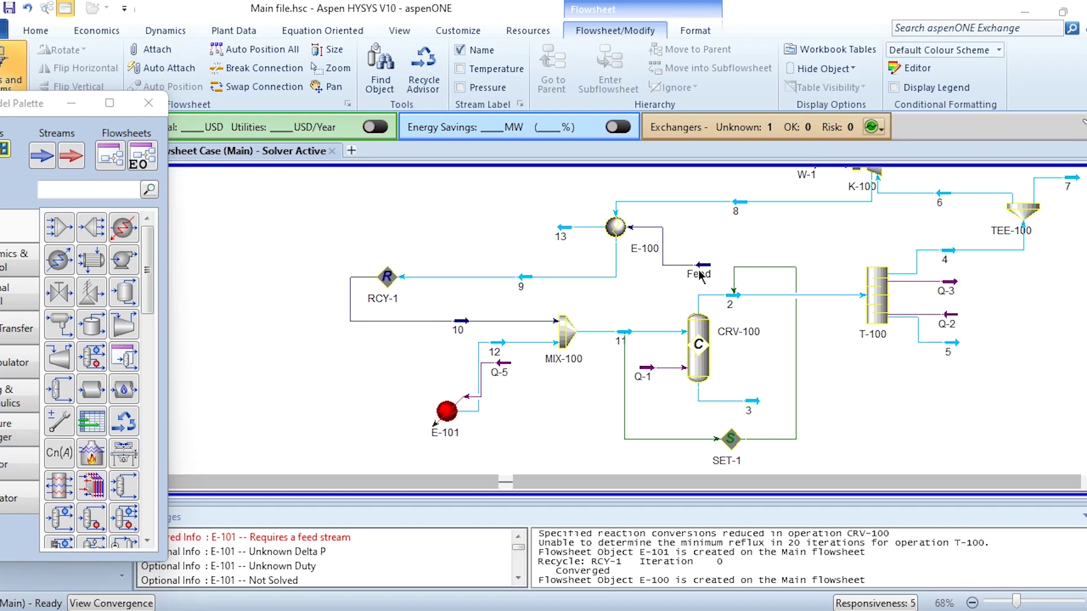
Step: Make stream 13 heater E-101's inlet, cutting its duty to 1.259e5 kJ/h
{"action": "double_click", "coordinate": [443, 422]}
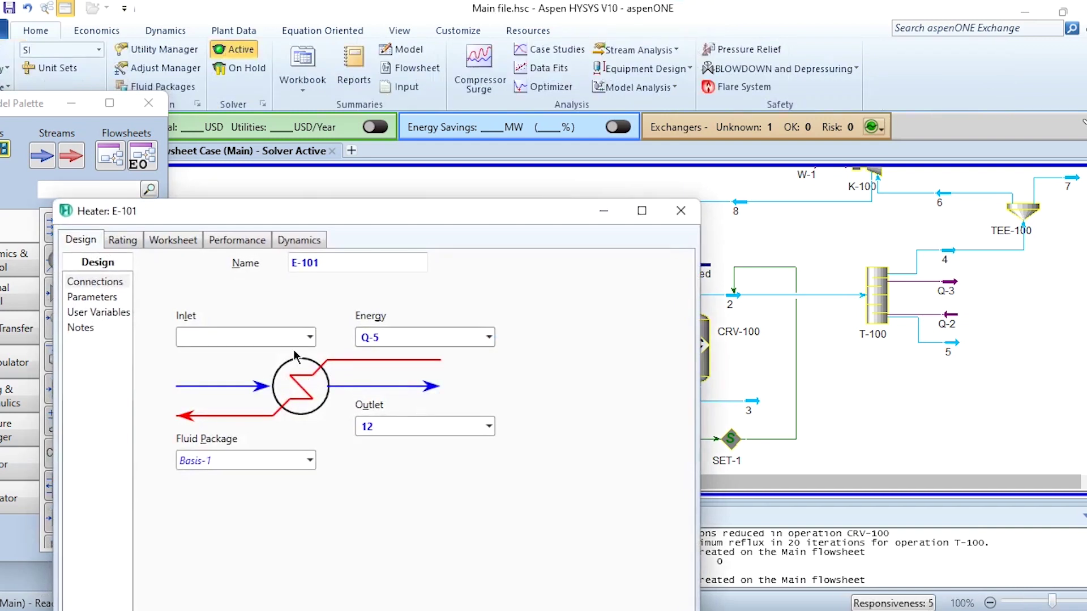
{"action": "left_click", "coordinate": [309, 336]}
{"action": "left_click", "coordinate": [247, 362]}
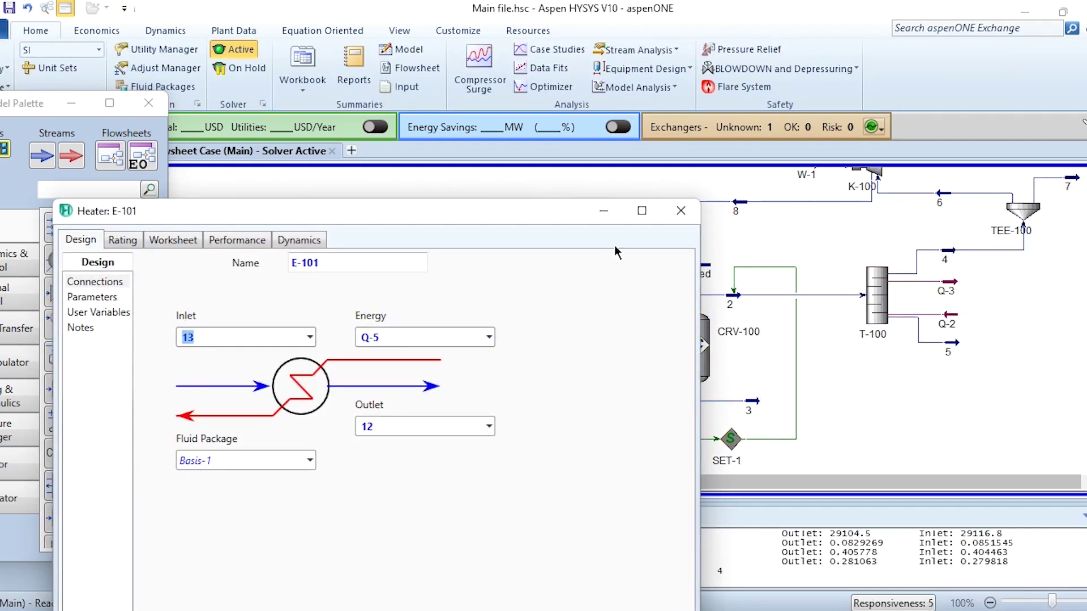
{"action": "left_click", "coordinate": [681, 210]}
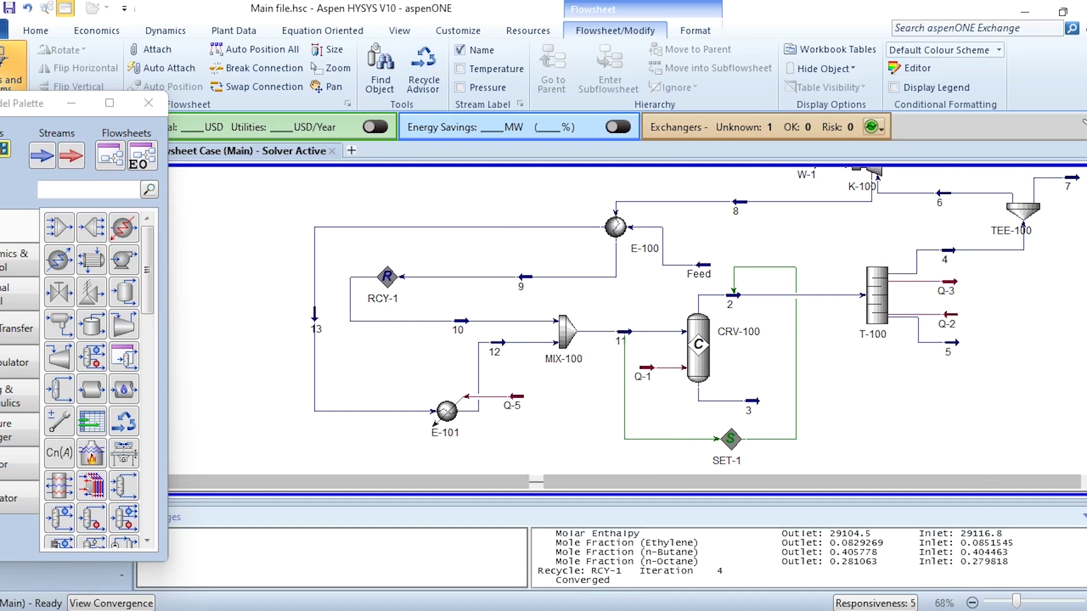
{"action": "scroll", "coordinate": [633, 328], "scroll_direction": "down", "scroll_amount": 1}
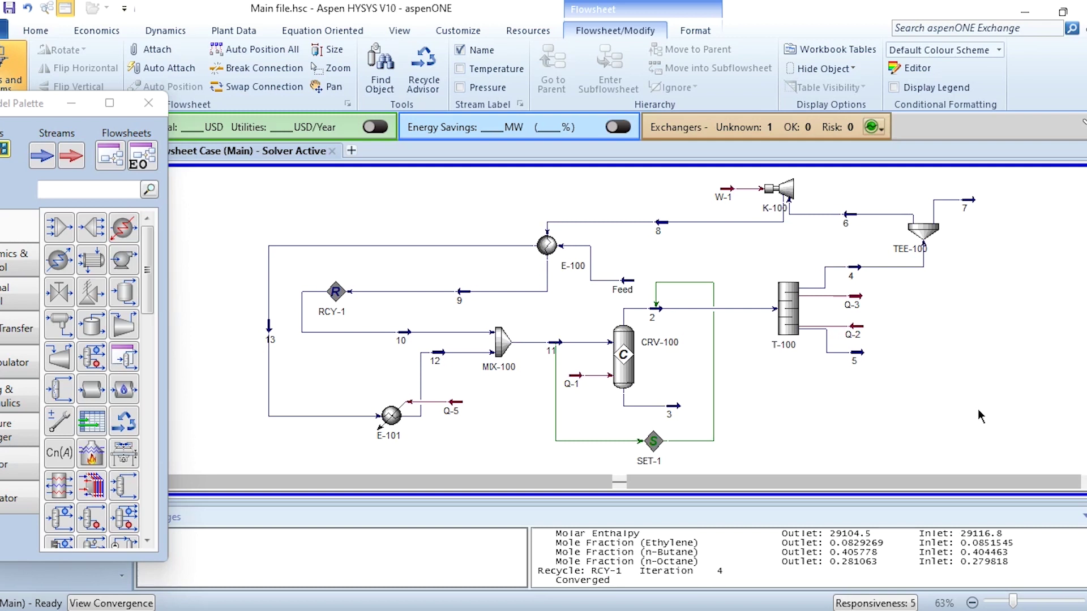